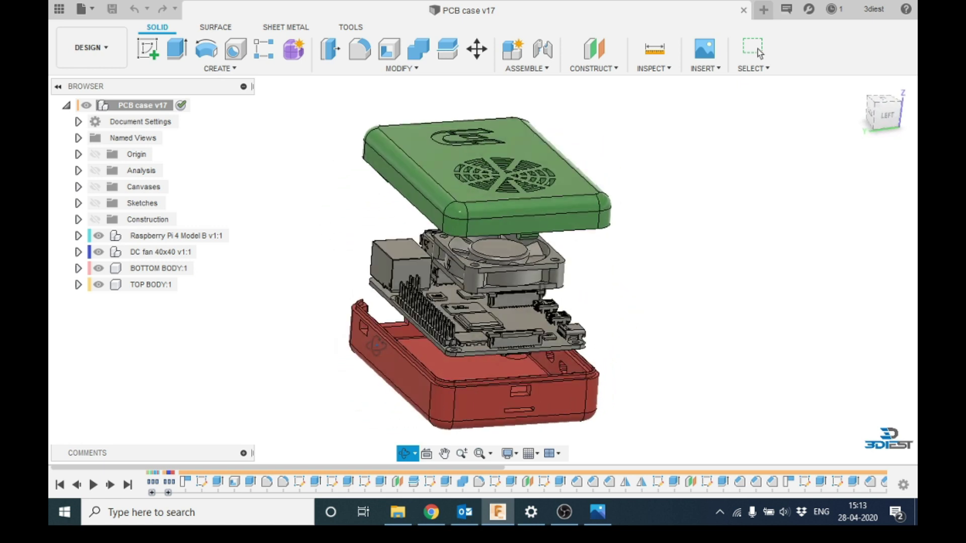
{"action": "middle_click_drag", "start_coordinate": [496, 326], "coordinate": [571, 277], "text": "shift"}
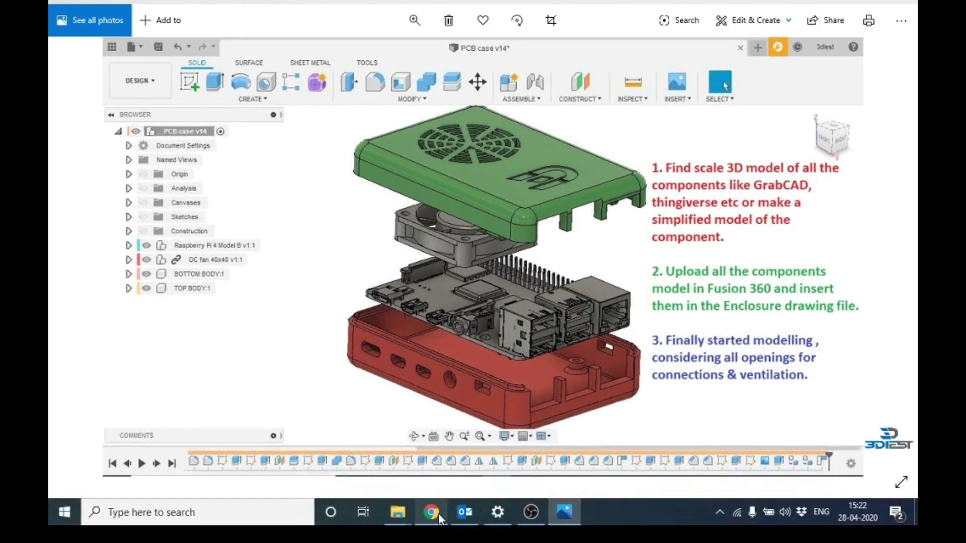
Step: Switch to Chrome and look over the Raspberry Pi 4 Model B page on GrabCAD, then return to the reference image
{"action": "left_click", "coordinate": [431, 512]}
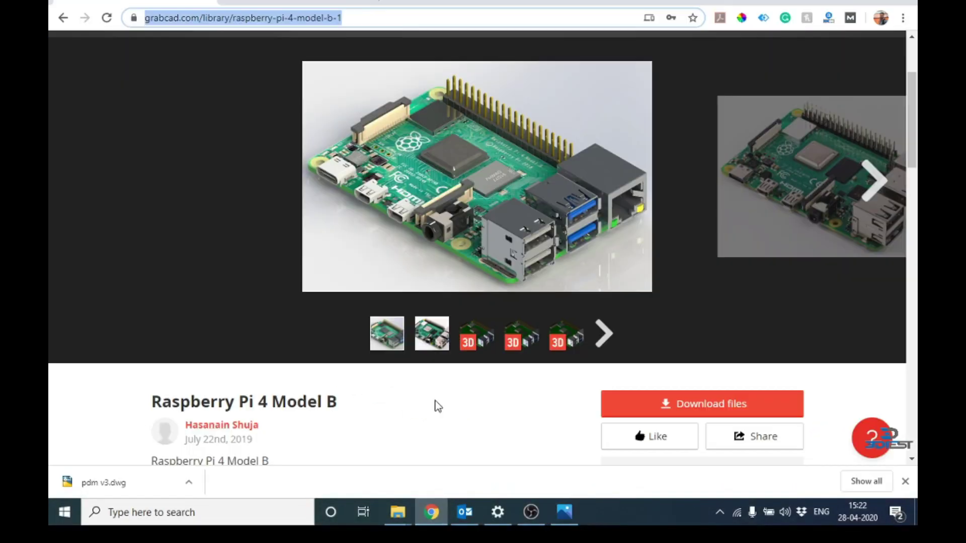
{"action": "scroll", "coordinate": [416, 203], "scroll_direction": "up", "scroll_amount": 3}
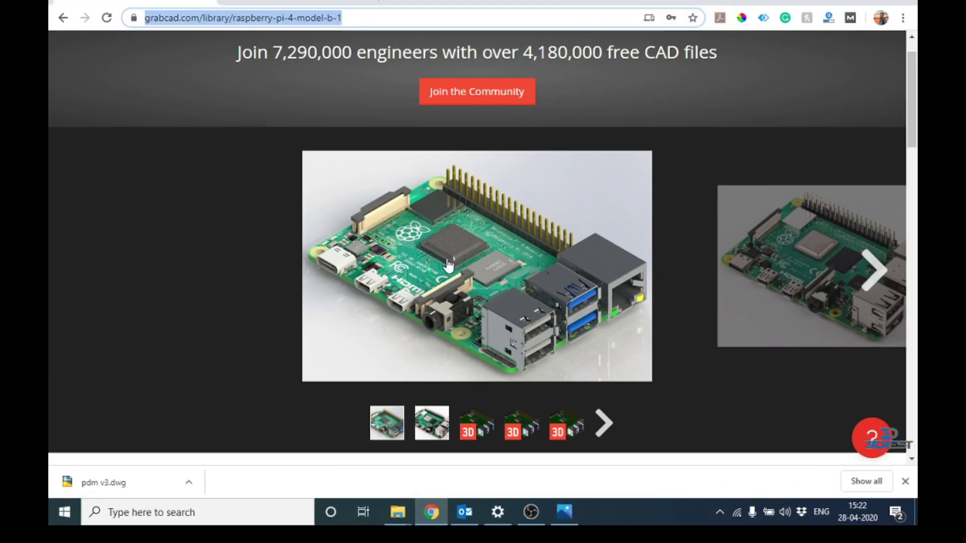
{"action": "scroll", "coordinate": [380, 198], "scroll_direction": "down", "scroll_amount": 3}
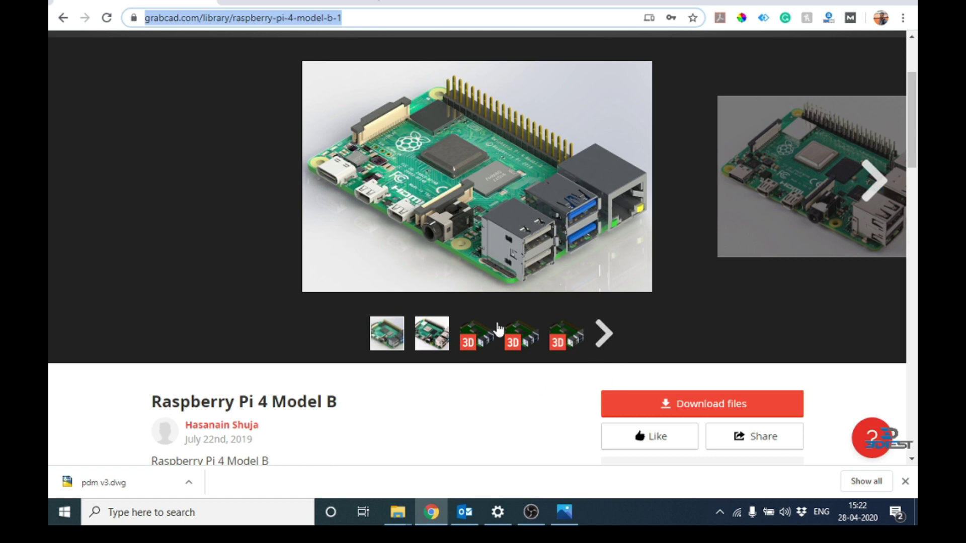
{"action": "left_click", "coordinate": [563, 511]}
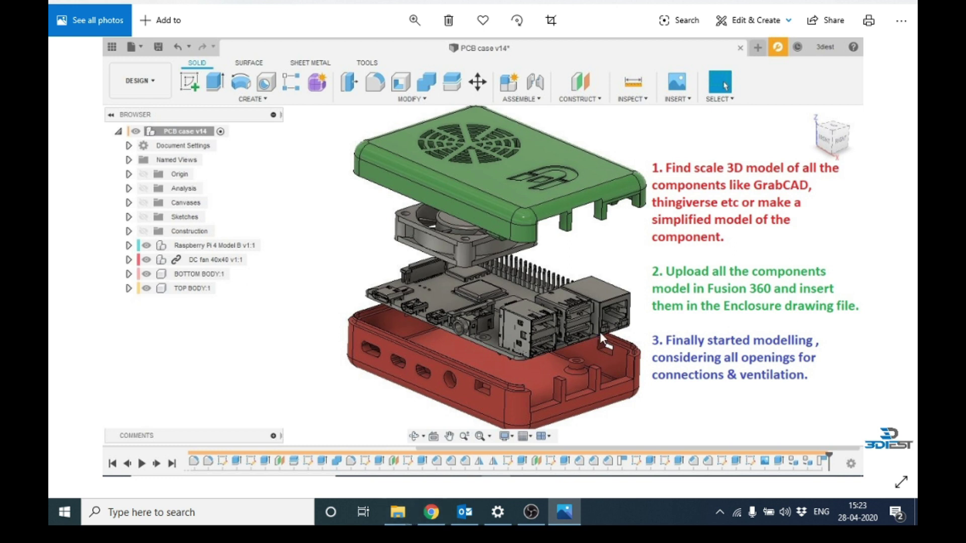
Step: Check the component model files in File Explorer's Components folder and minimize its window
{"action": "mouse_move", "coordinate": [399, 517]}
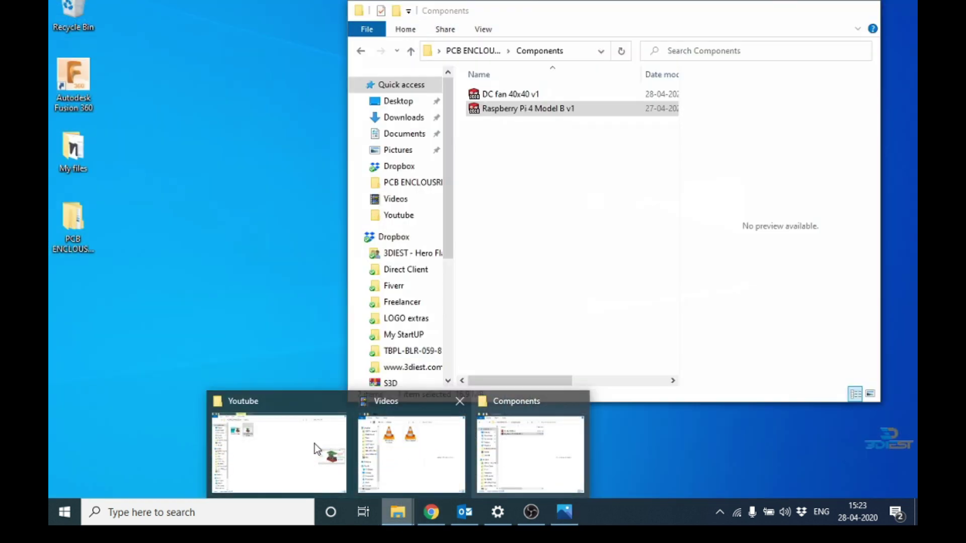
{"action": "left_click", "coordinate": [529, 445]}
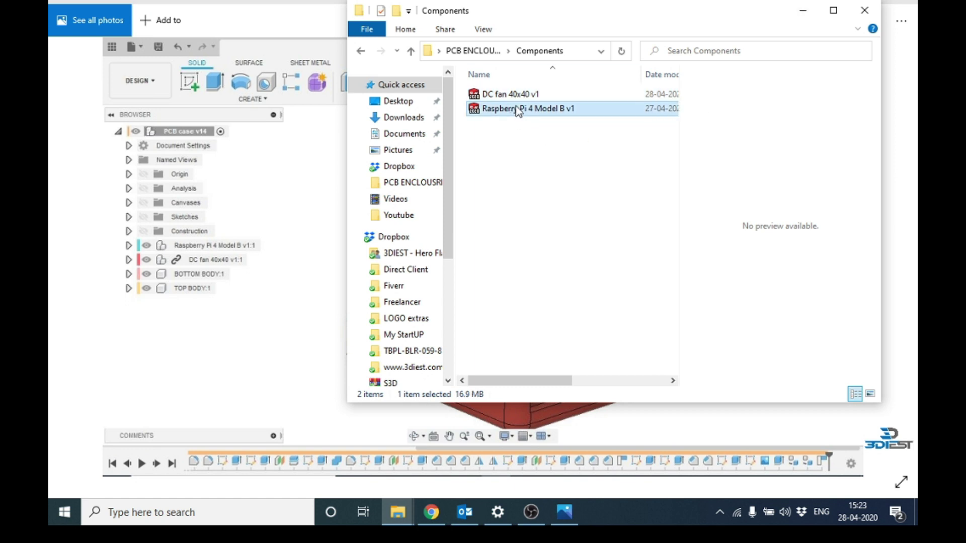
{"action": "left_click", "coordinate": [802, 12]}
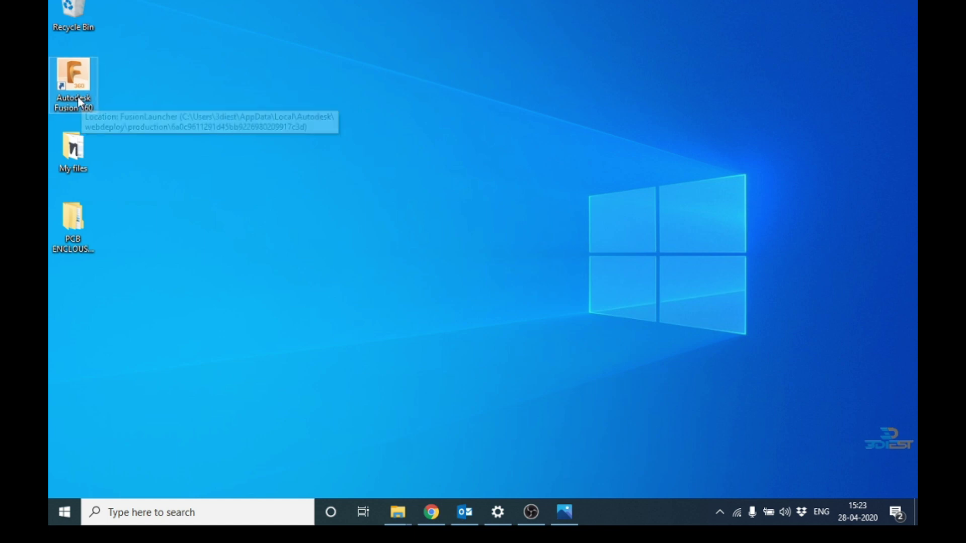
Step: Launch Autodesk Fusion 360 from the desktop
{"action": "right_click", "coordinate": [86, 81]}
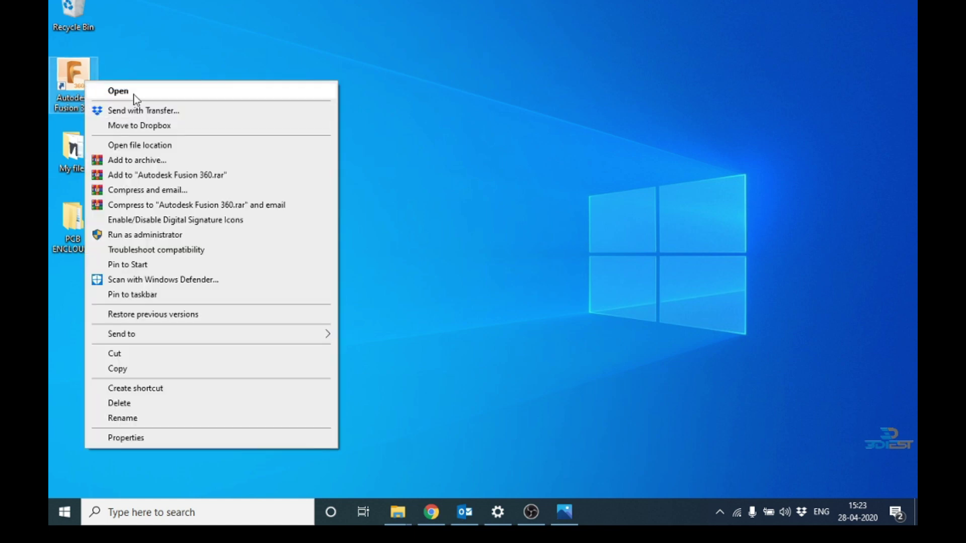
{"action": "left_click", "coordinate": [135, 92]}
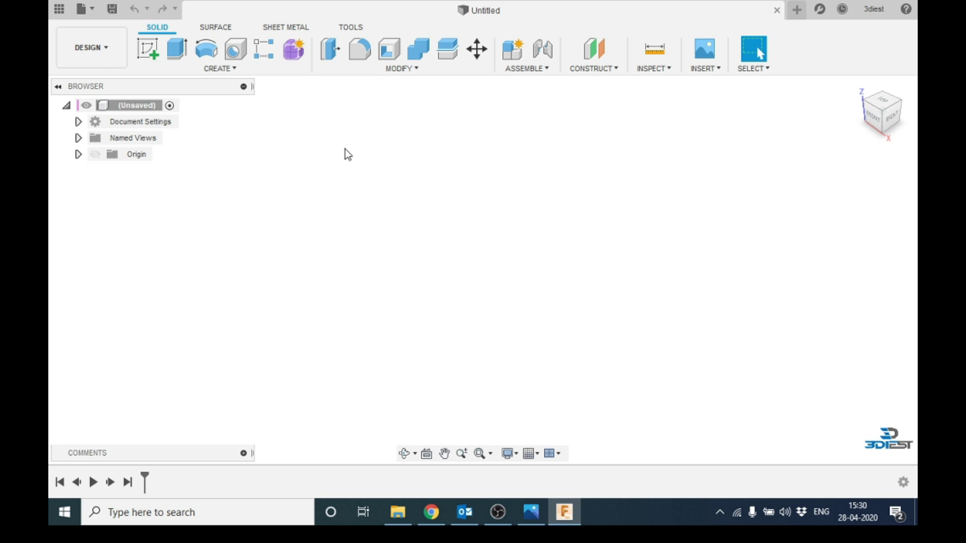
Step: Create a project folder named "pcb enclosure design" in the 3diest project
{"action": "left_click", "coordinate": [173, 72]}
{"action": "left_click", "coordinate": [60, 10]}
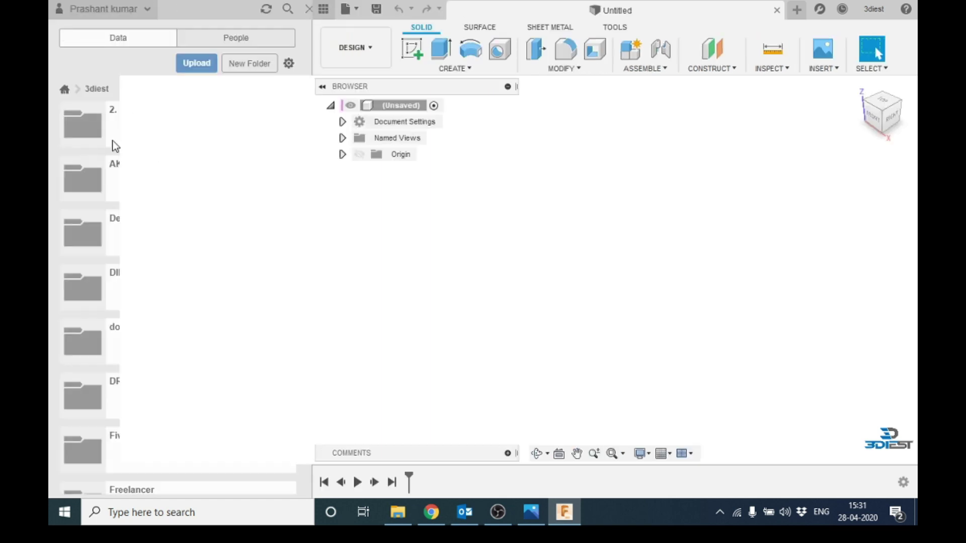
{"action": "scroll", "coordinate": [166, 392], "scroll_direction": "down", "scroll_amount": 5}
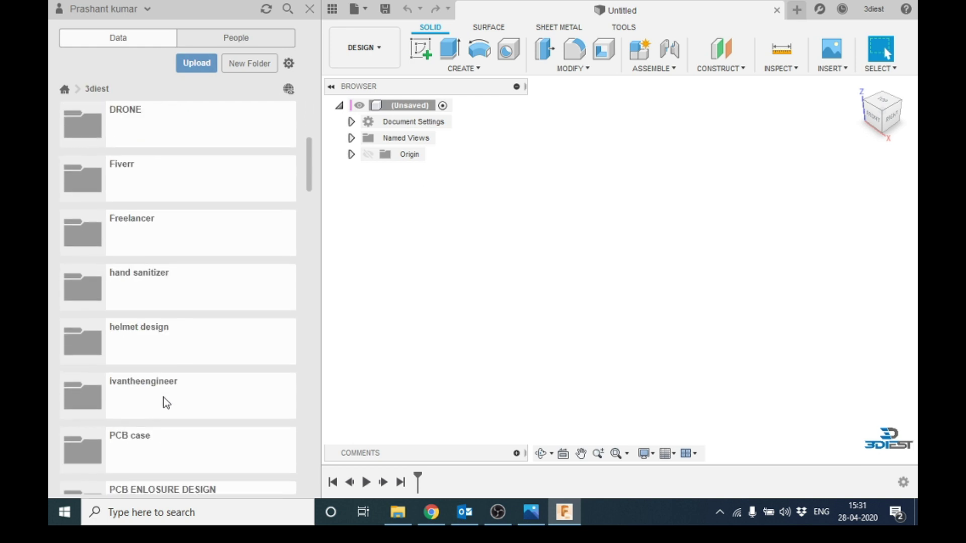
{"action": "scroll", "coordinate": [164, 397], "scroll_direction": "down", "scroll_amount": 5}
{"action": "scroll", "coordinate": [200, 240], "scroll_direction": "up", "scroll_amount": 10}
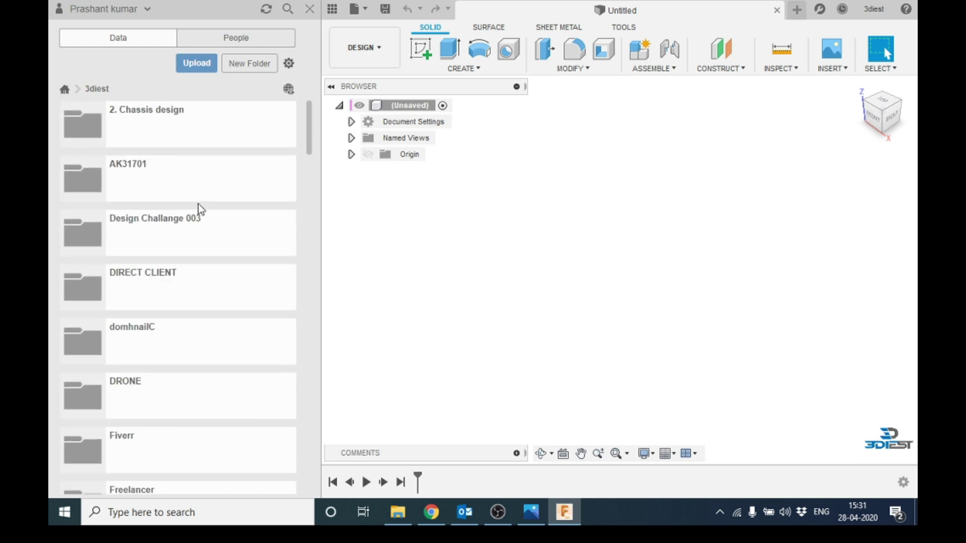
{"action": "left_click", "coordinate": [255, 63]}
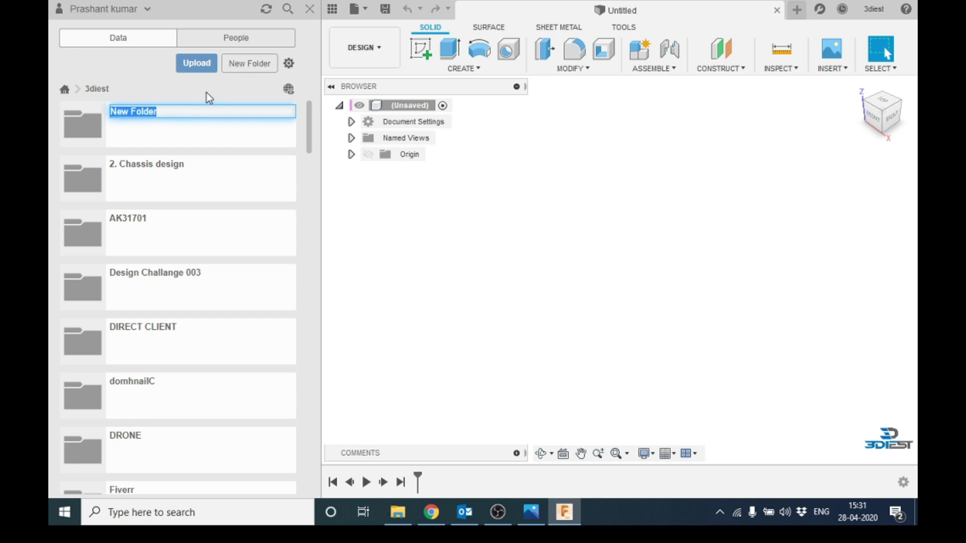
{"action": "type", "text": "pc"}
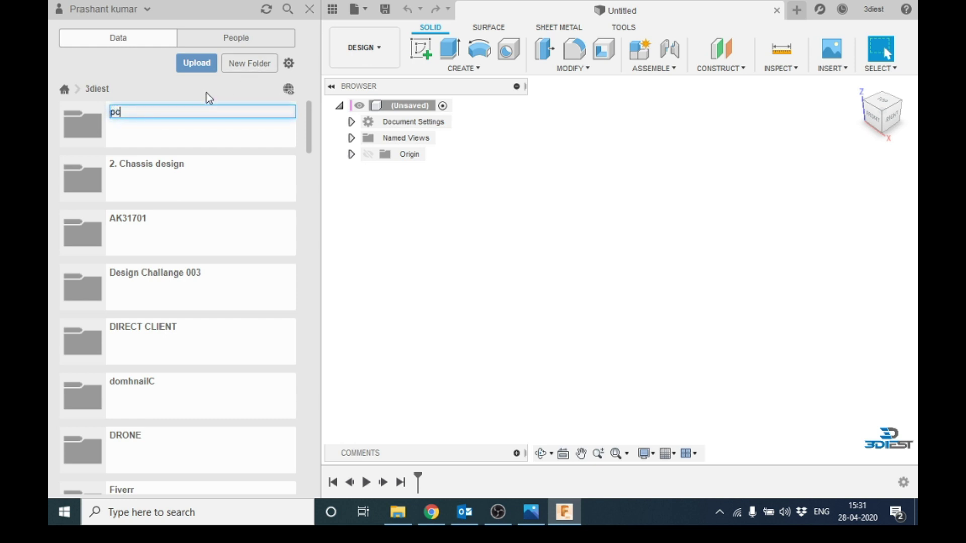
{"action": "type", "text": "b enclosure "}
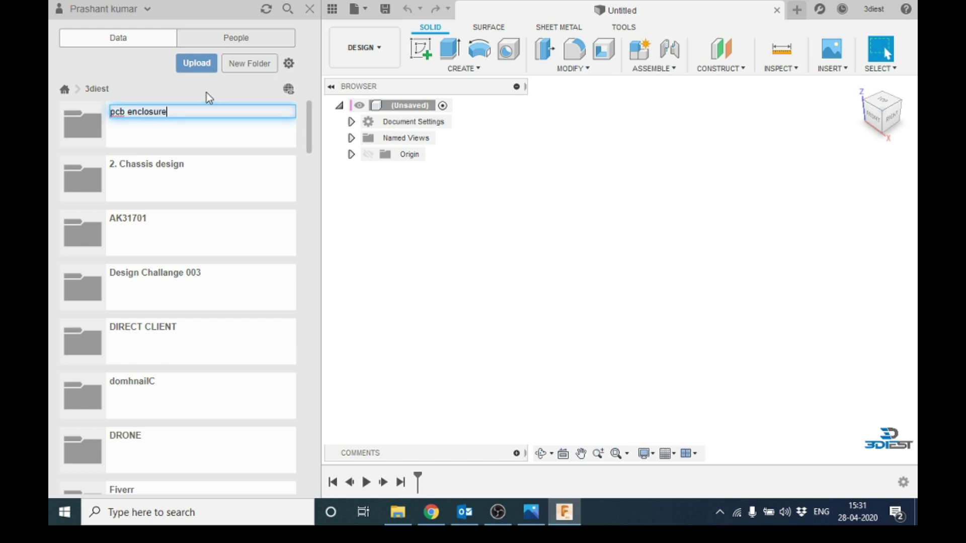
{"action": "type", "text": "design"}
{"action": "key", "text": "Return"}
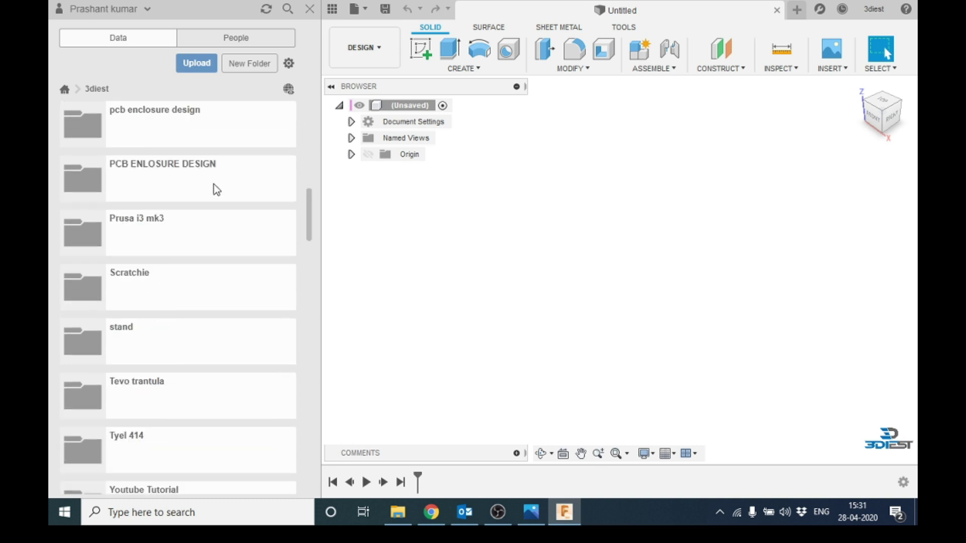
Step: Upload DC fan 40x40 v1 and Raspberry Pi 4 Model B v1 from the Components folder into the pcb enclosure design folder
{"action": "left_click", "coordinate": [214, 133]}
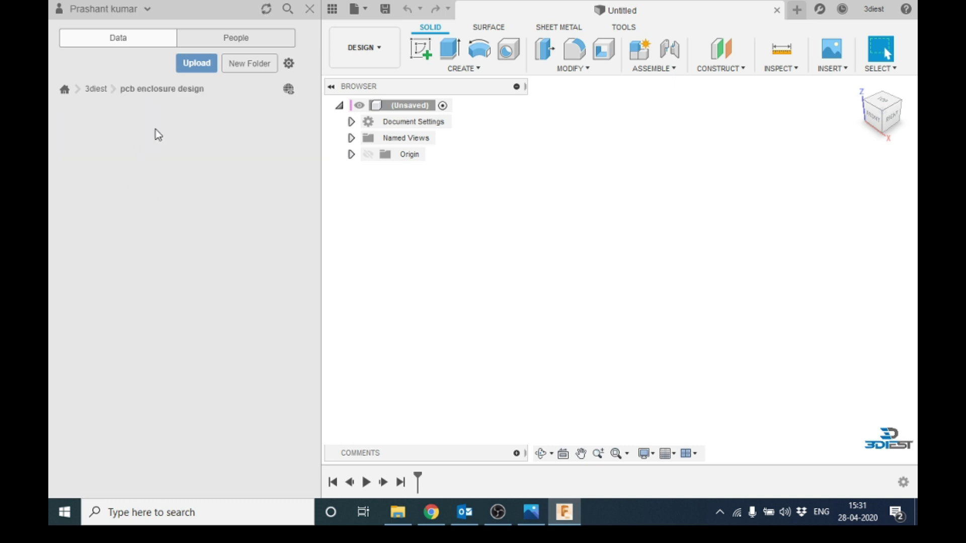
{"action": "left_click", "coordinate": [200, 62]}
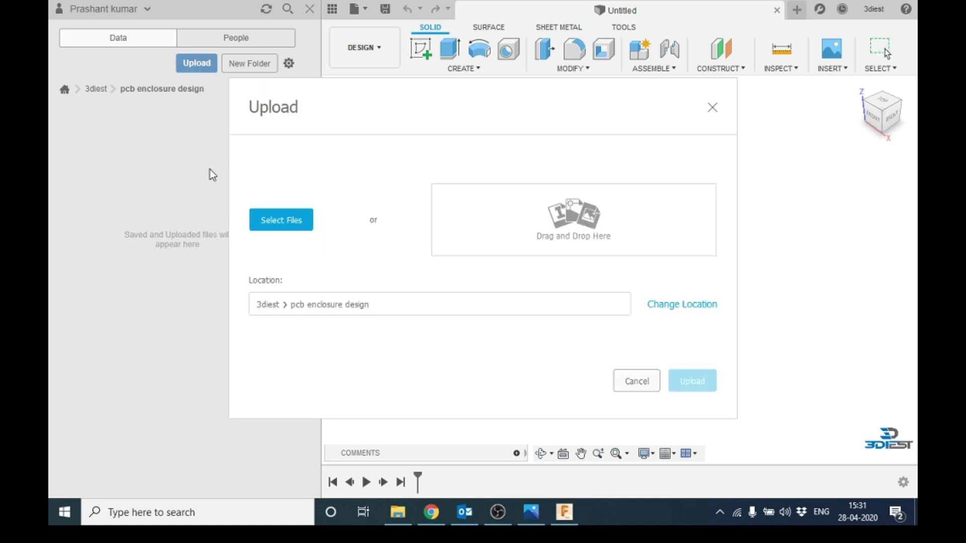
{"action": "left_click", "coordinate": [291, 225]}
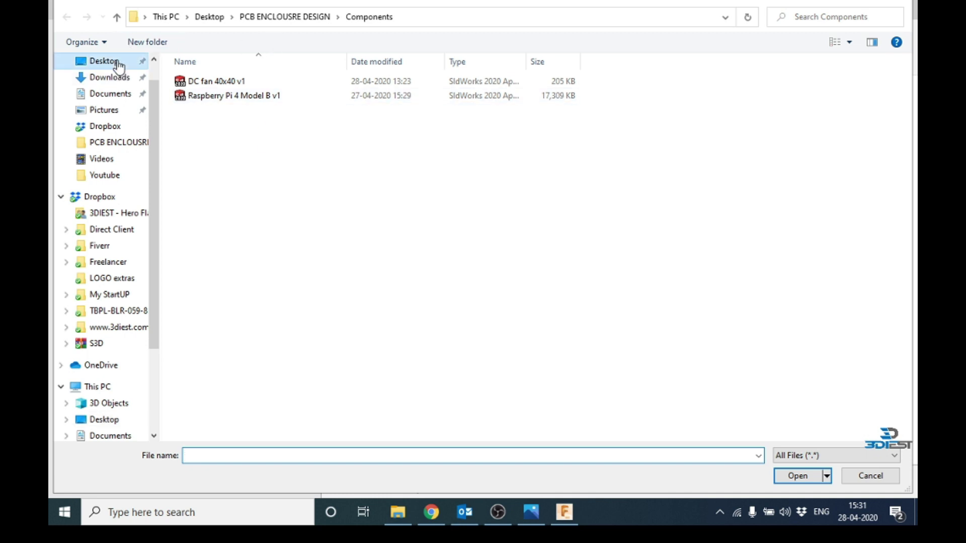
{"action": "left_click", "coordinate": [118, 64]}
{"action": "double_click", "coordinate": [289, 116]}
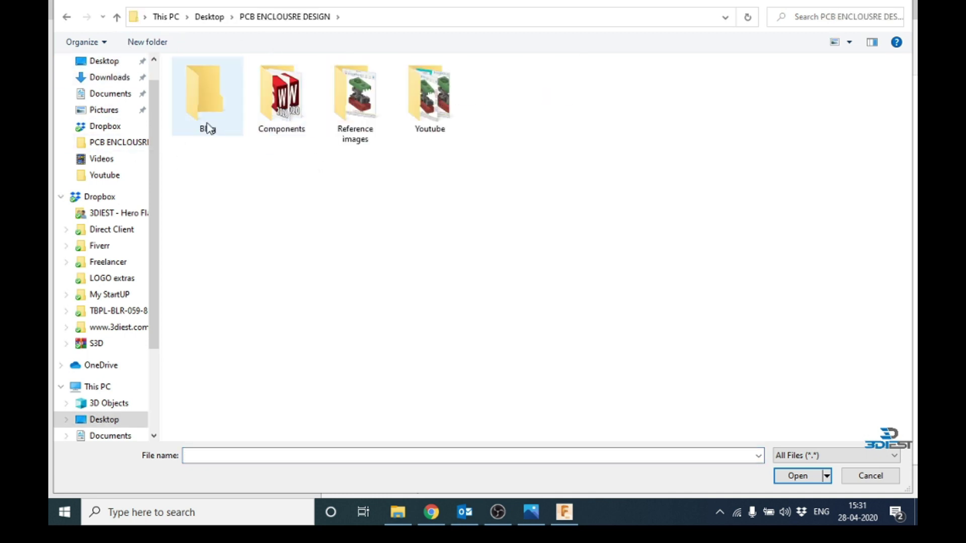
{"action": "double_click", "coordinate": [280, 121]}
{"action": "left_click", "coordinate": [242, 85]}
{"action": "left_click", "coordinate": [241, 101], "text": "shift"}
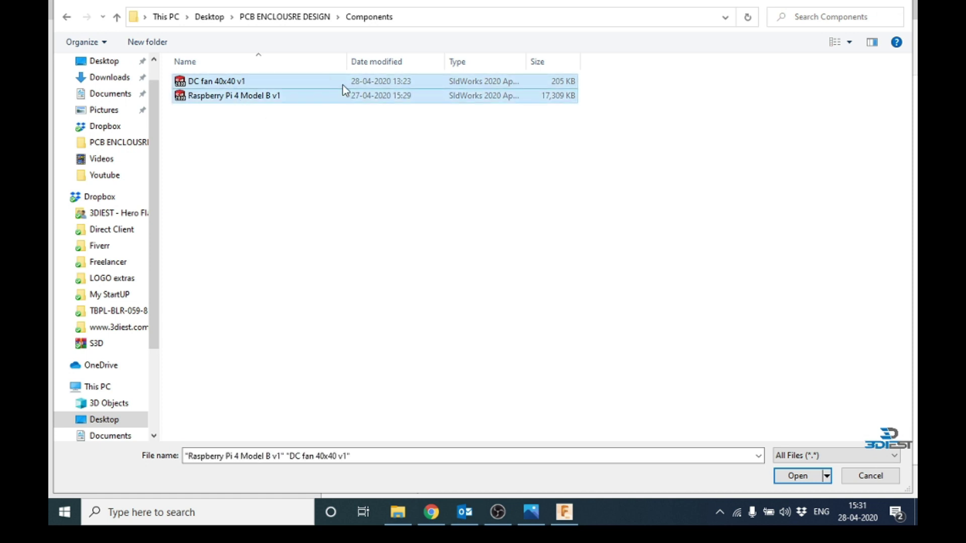
{"action": "left_click", "coordinate": [790, 475]}
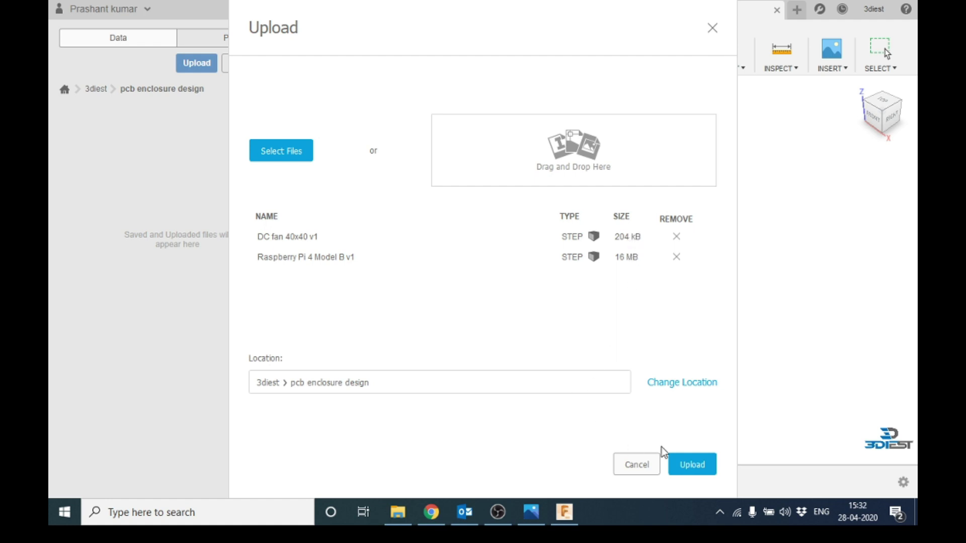
{"action": "left_click", "coordinate": [696, 467]}
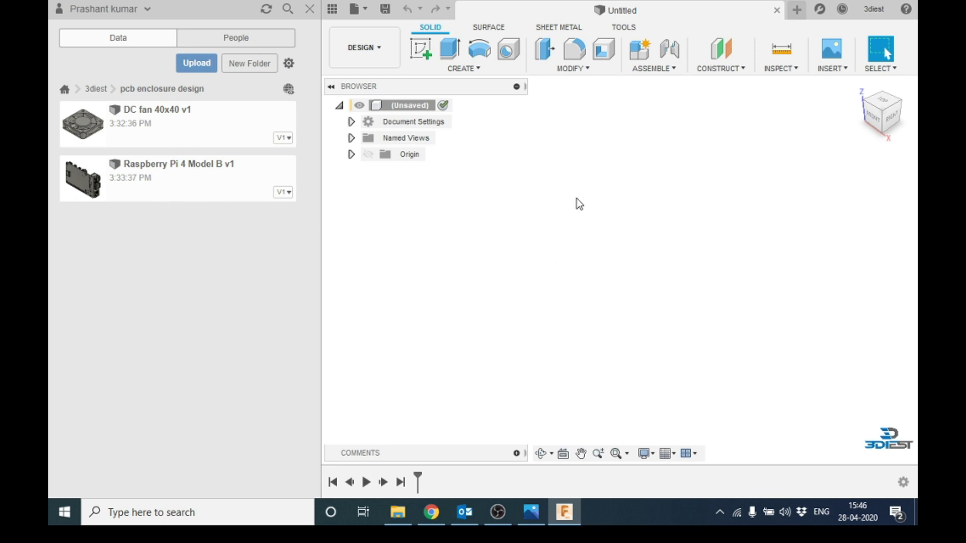
Step: Save the untitled design as "PCB enclosure" in the pcb enclosure design folder
{"action": "left_click", "coordinate": [442, 105]}
{"action": "left_click", "coordinate": [385, 10]}
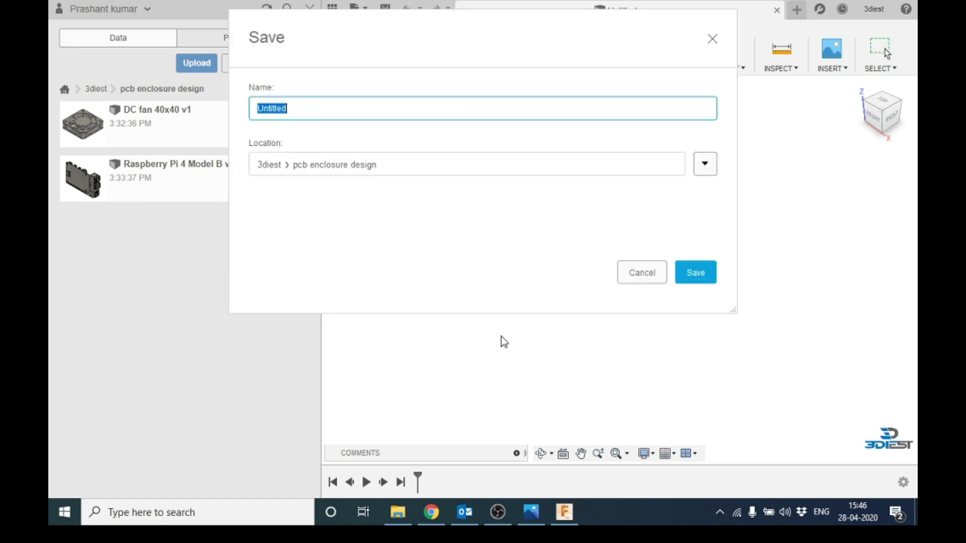
{"action": "left_click", "coordinate": [315, 108]}
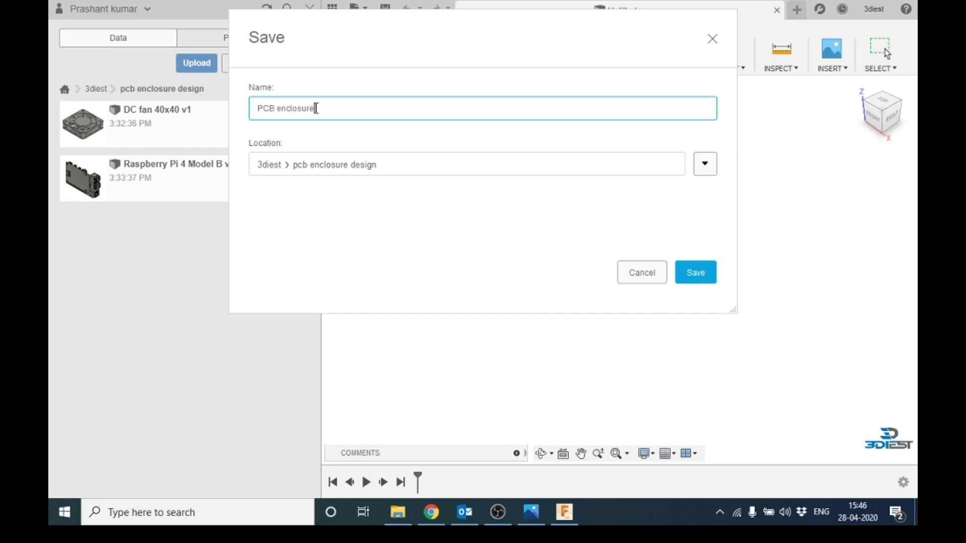
{"action": "left_click", "coordinate": [698, 281]}
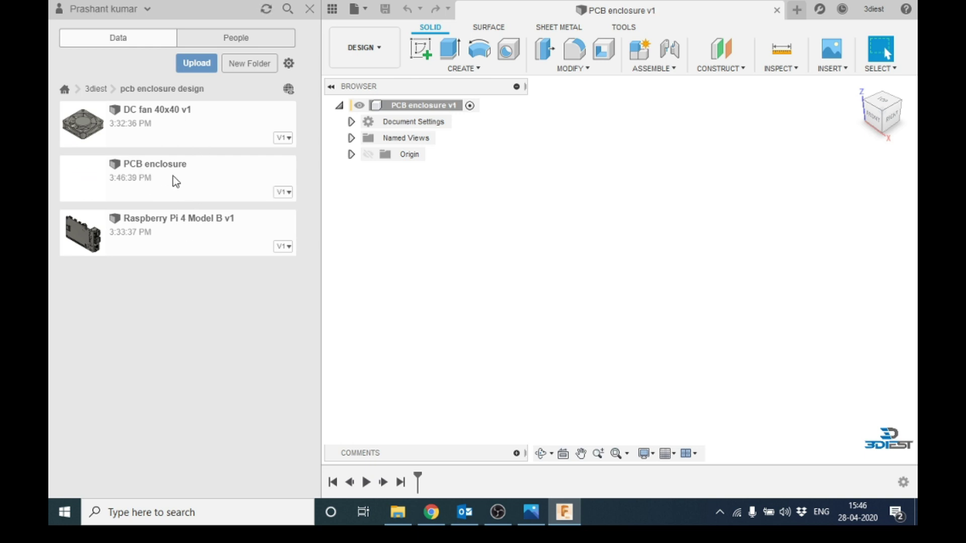
Step: Insert Raspberry Pi 4 Model B v1 into the current design and rotate it 90 degrees about X to lie flat
{"action": "right_click", "coordinate": [195, 239]}
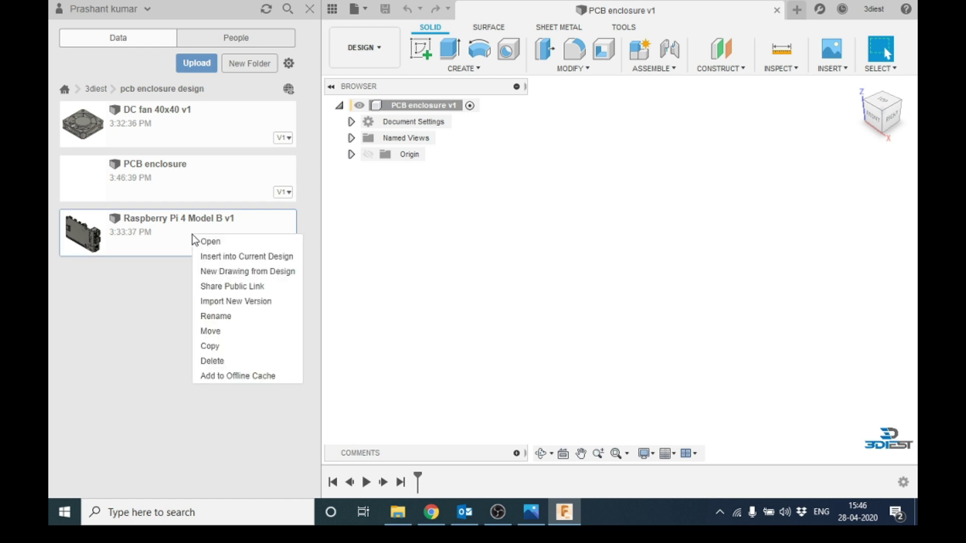
{"action": "left_click", "coordinate": [218, 256]}
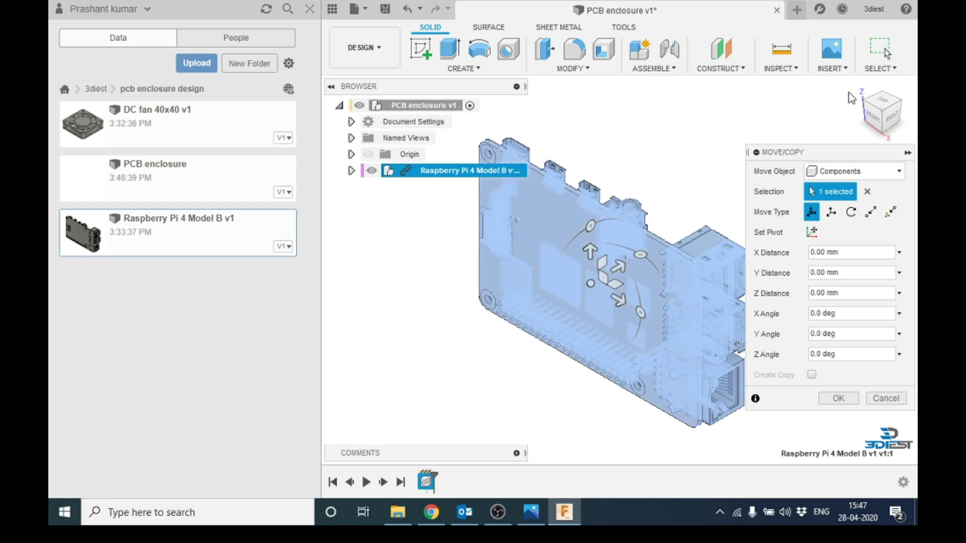
{"action": "left_click_drag", "start_coordinate": [591, 229], "coordinate": [538, 313]}
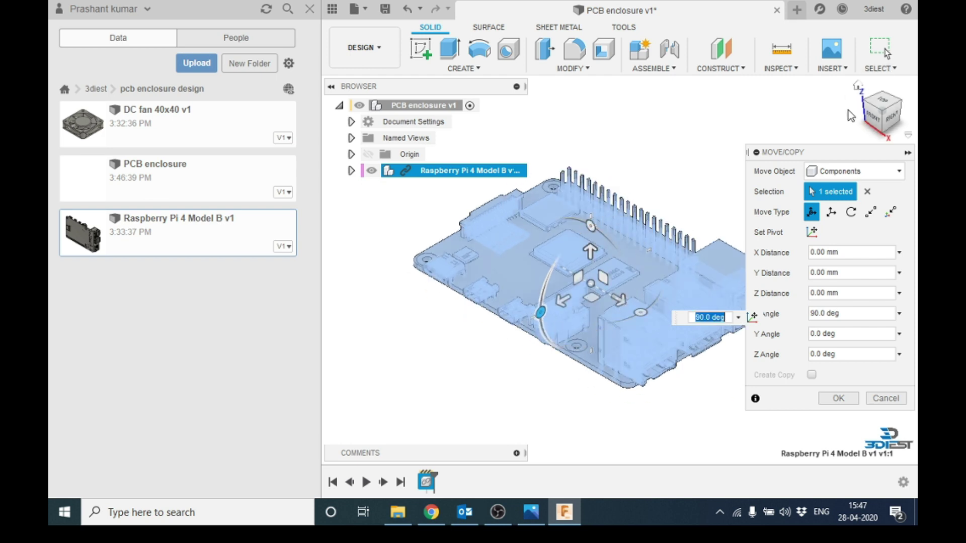
Step: Switch to the front view and show the design's origin for positioning the Raspberry Pi board
{"action": "left_click", "coordinate": [873, 124]}
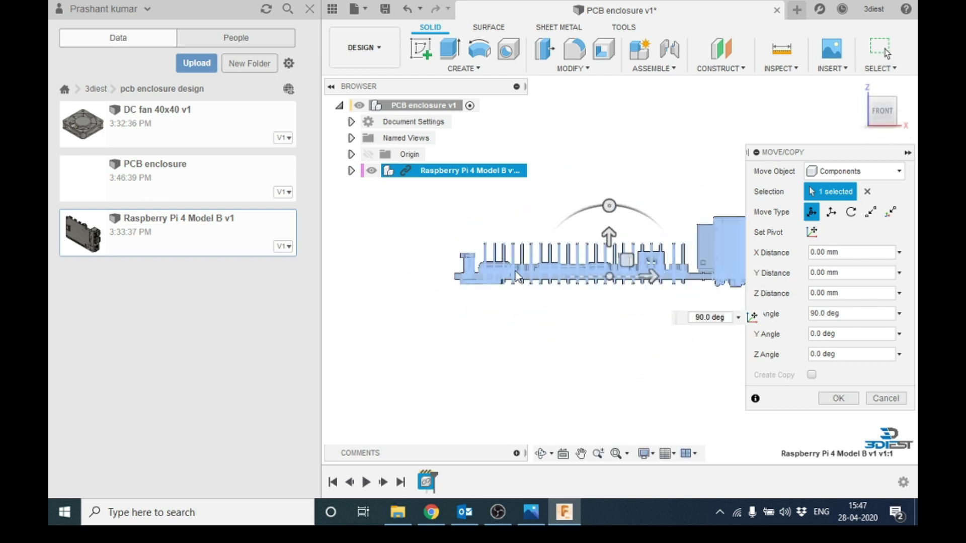
{"action": "scroll", "coordinate": [473, 265], "scroll_direction": "down", "scroll_amount": 3}
{"action": "left_click", "coordinate": [368, 154]}
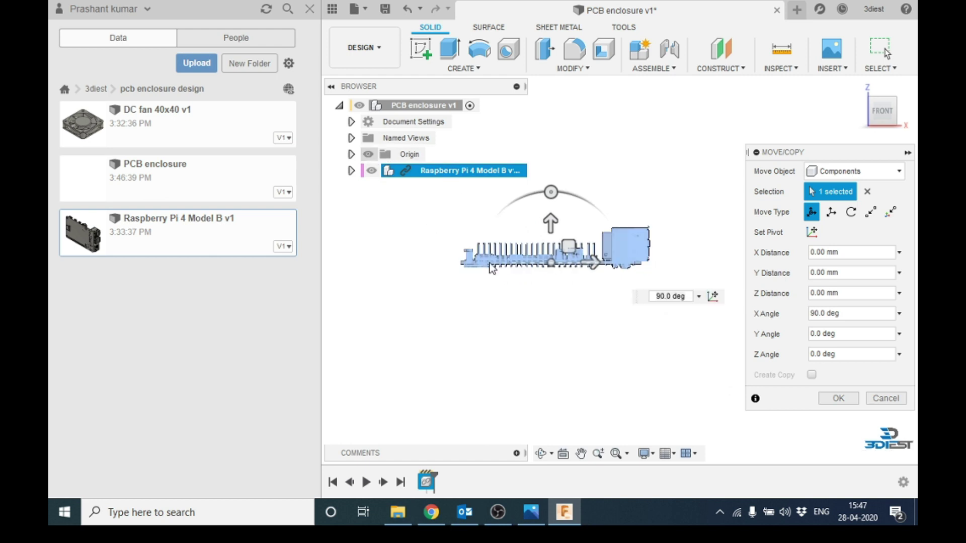
{"action": "scroll", "coordinate": [579, 264], "scroll_direction": "up", "scroll_amount": 3}
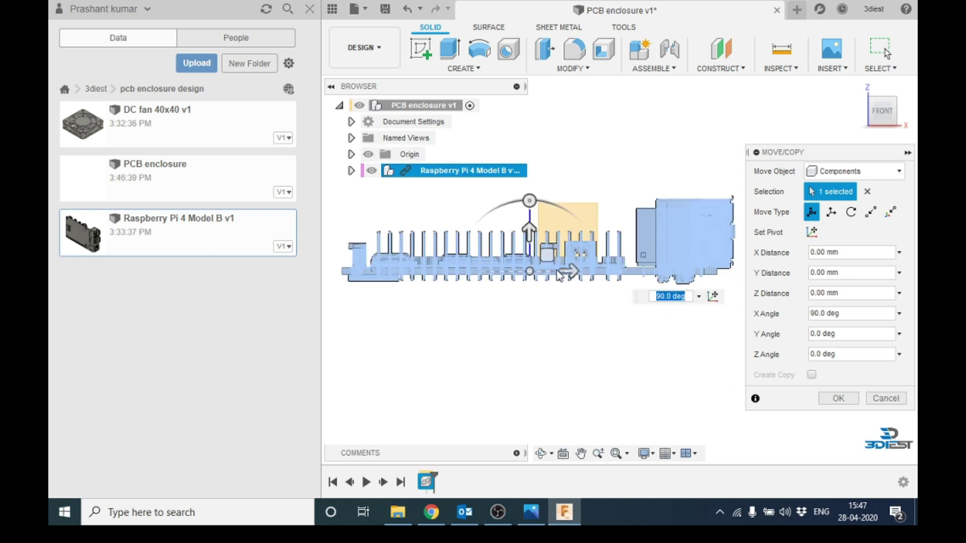
{"action": "scroll", "coordinate": [537, 233], "scroll_direction": "down", "scroll_amount": 1}
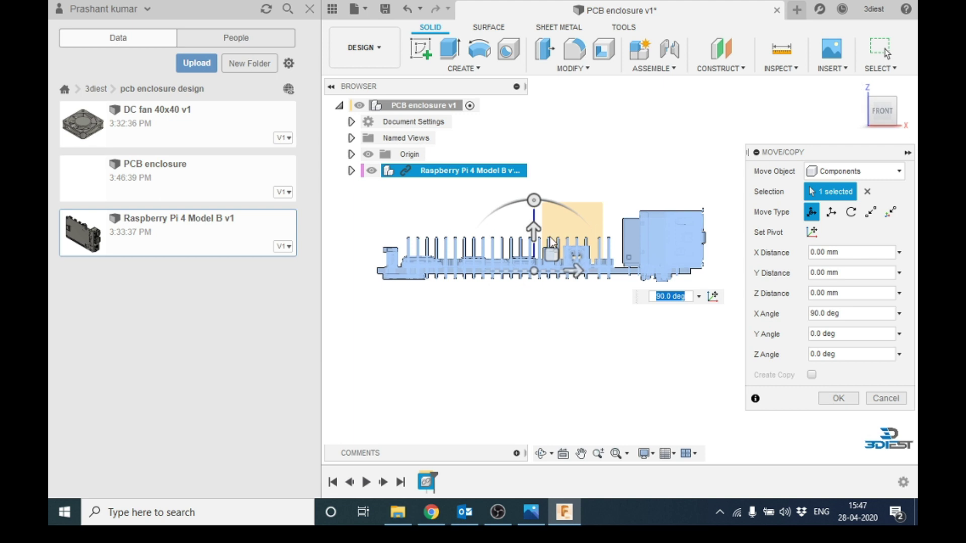
Step: Raise the Raspberry Pi board 5 mm vertically above the origin and accept the move
{"action": "left_click_drag", "start_coordinate": [533, 230], "coordinate": [533, 213]}
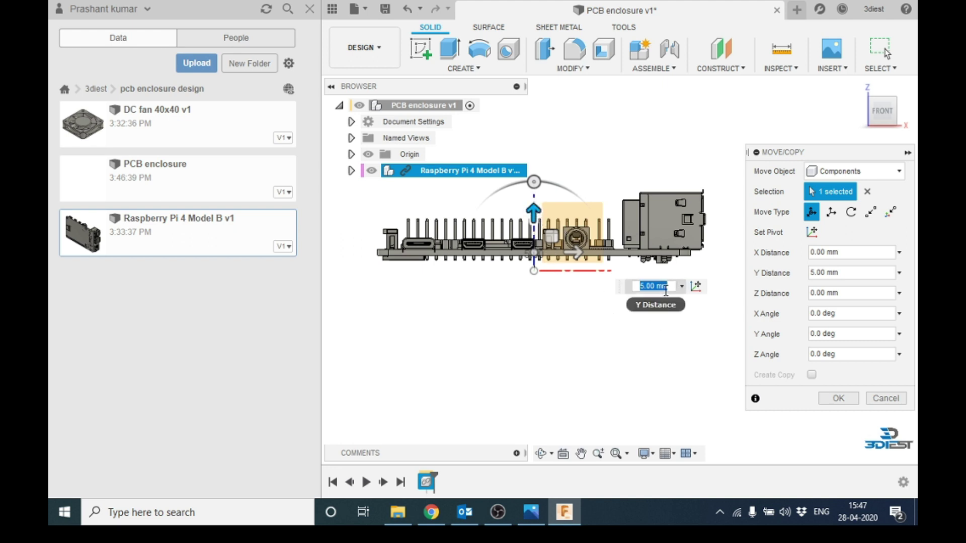
{"action": "type", "text": "10"}
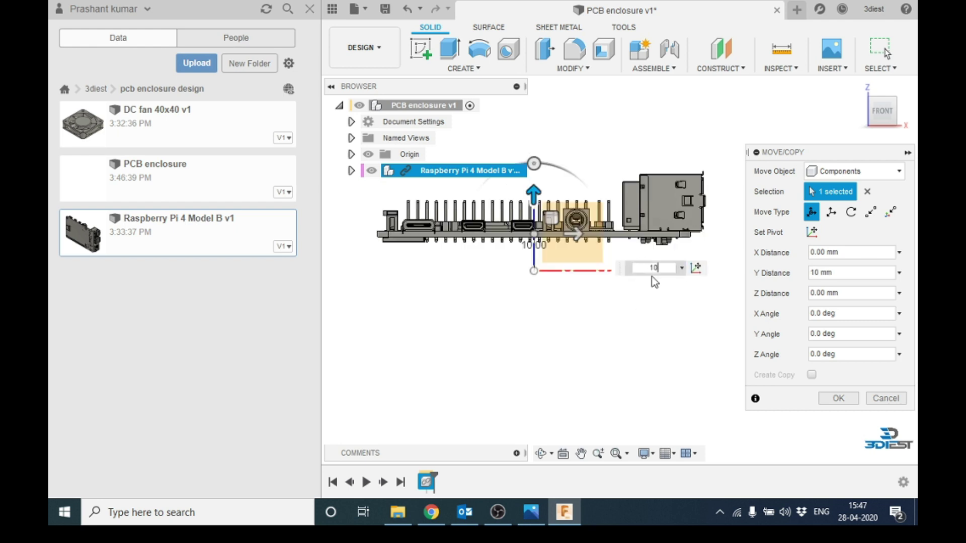
{"action": "left_click_drag", "start_coordinate": [664, 270], "coordinate": [637, 268]}
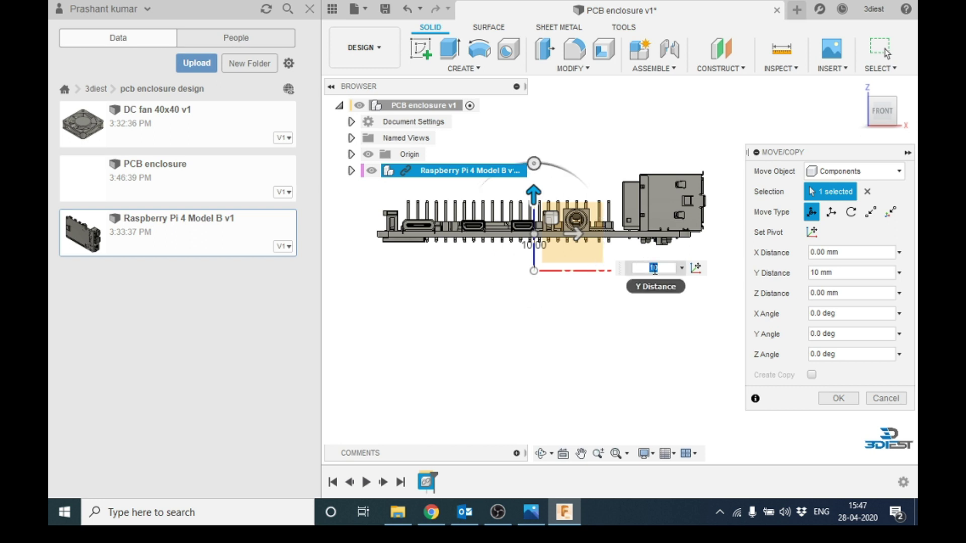
{"action": "type", "text": "5"}
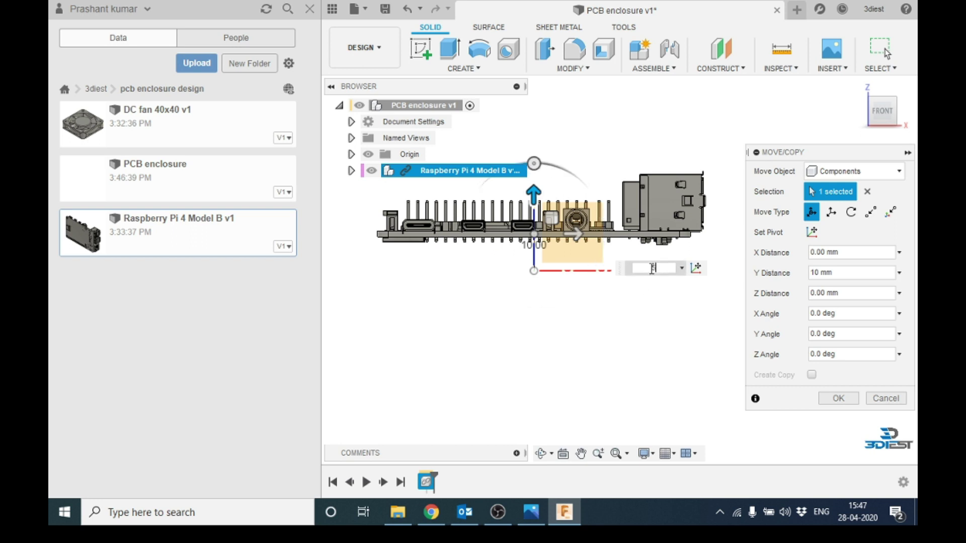
{"action": "left_click", "coordinate": [839, 399]}
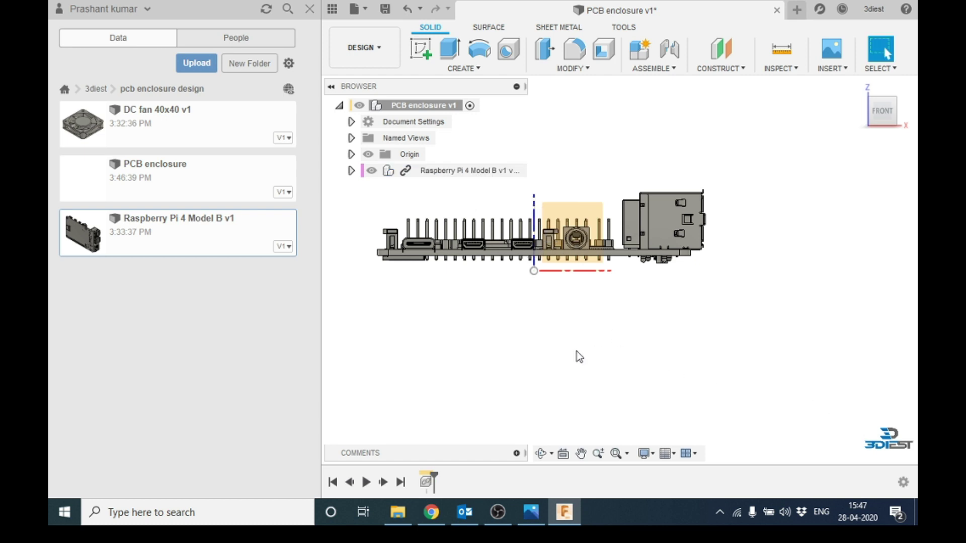
Step: Insert DC fan 40x40 v1 into the current design
{"action": "left_click", "coordinate": [550, 453]}
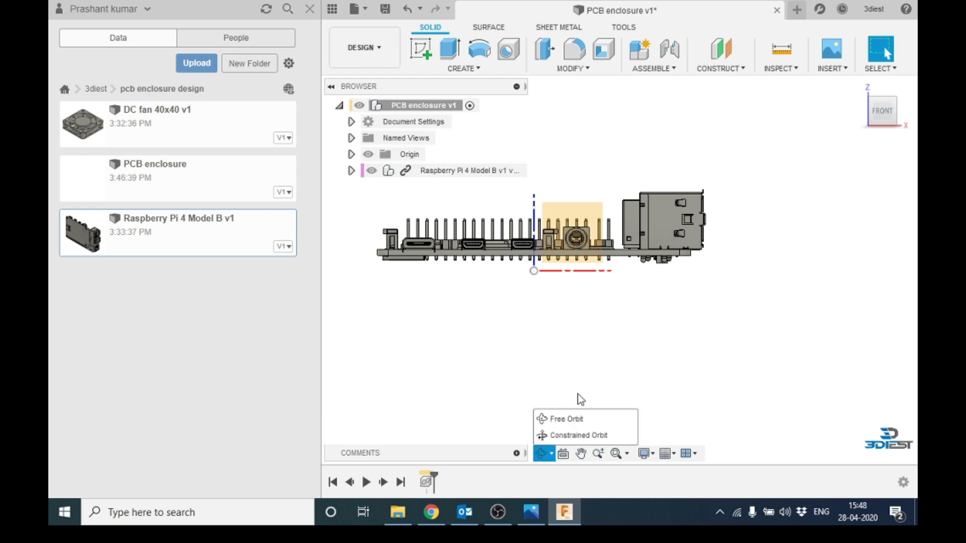
{"action": "left_click", "coordinate": [566, 420]}
{"action": "left_click_drag", "start_coordinate": [696, 253], "coordinate": [563, 340]}
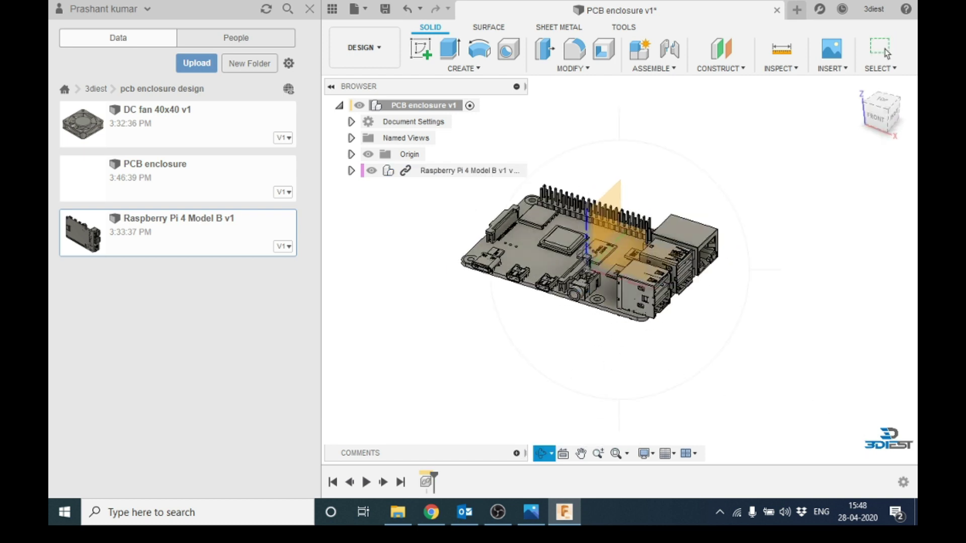
{"action": "key", "text": "Escape"}
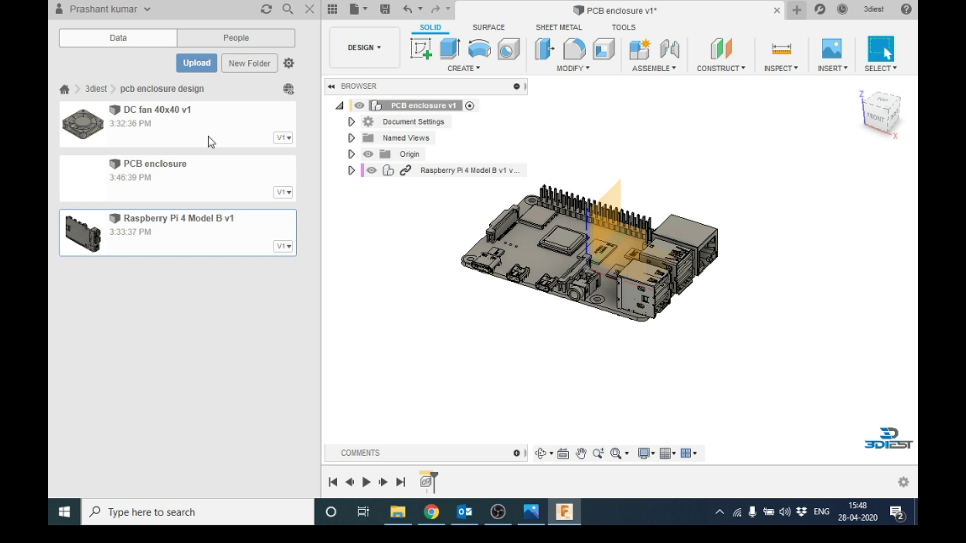
{"action": "right_click", "coordinate": [206, 121]}
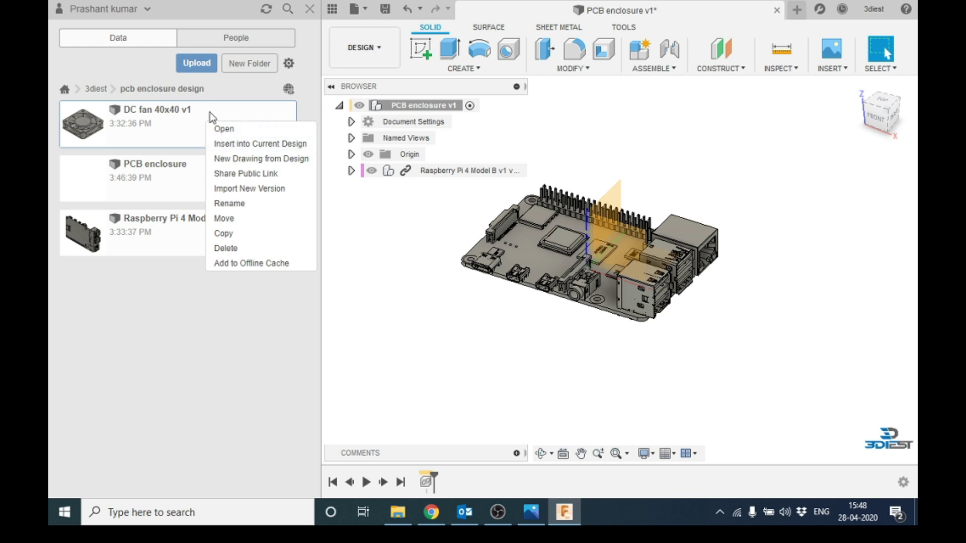
{"action": "left_click", "coordinate": [235, 144]}
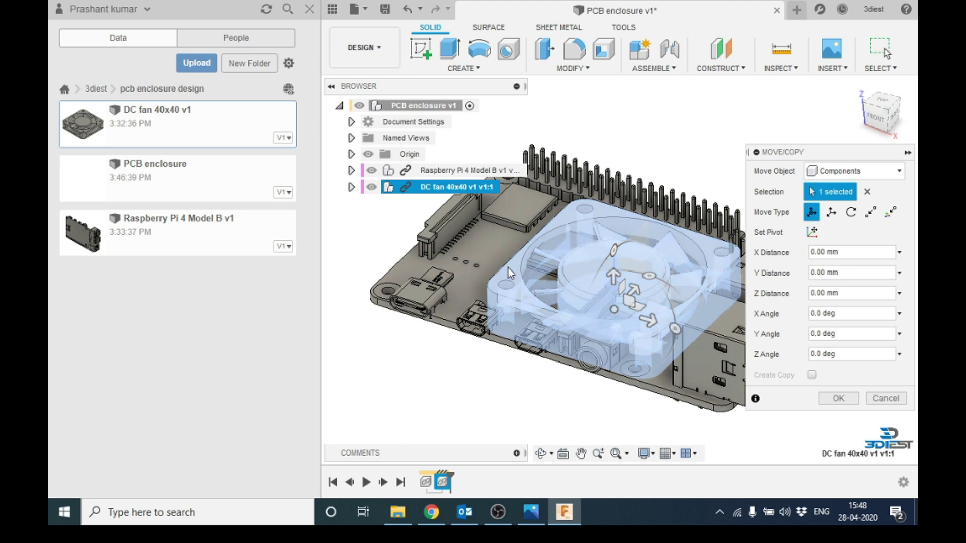
{"action": "scroll", "coordinate": [507, 269], "scroll_direction": "down", "scroll_amount": 2}
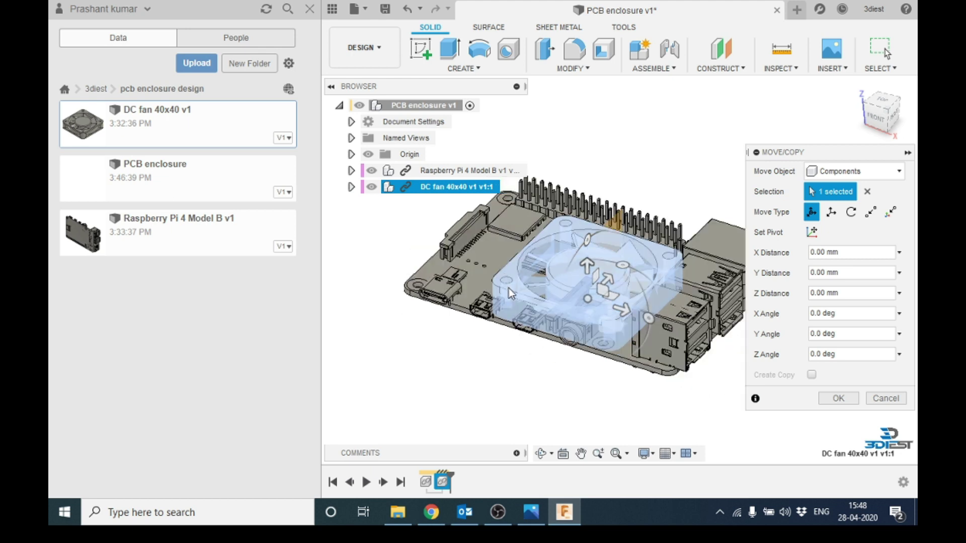
Step: In the front view, move the fan up 15 mm in Z and -15 mm in X over the board
{"action": "left_click", "coordinate": [875, 120]}
{"action": "left_click_drag", "start_coordinate": [581, 276], "coordinate": [580, 239]}
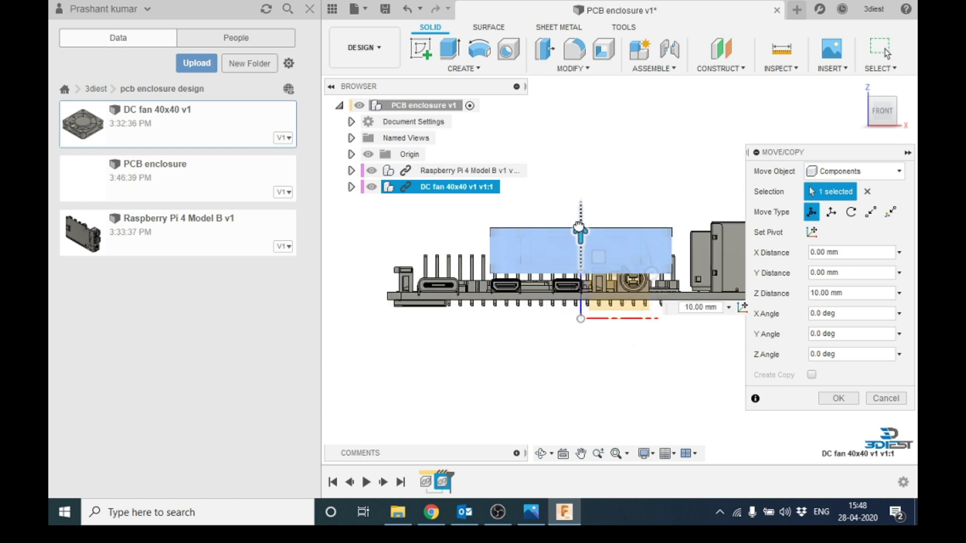
{"action": "left_click_drag", "start_coordinate": [580, 229], "coordinate": [580, 207]}
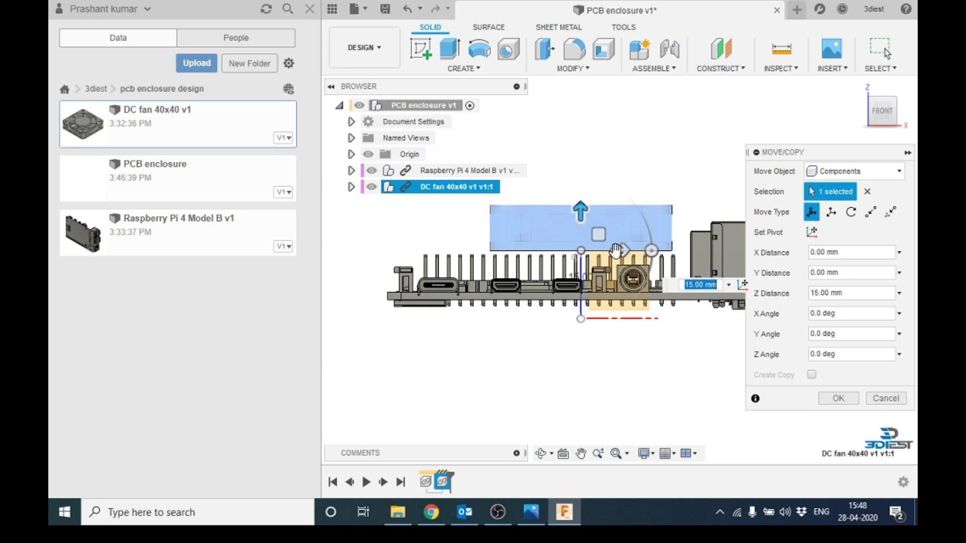
{"action": "left_click_drag", "start_coordinate": [619, 250], "coordinate": [554, 250]}
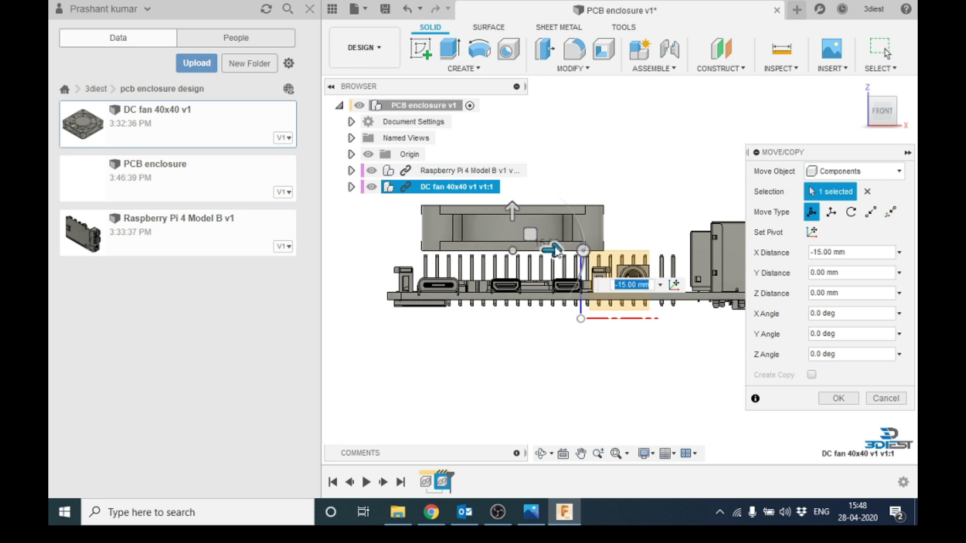
Step: Lower the fan toward the board with a Z distance of -2 mm and accept its position
{"action": "left_click", "coordinate": [512, 210]}
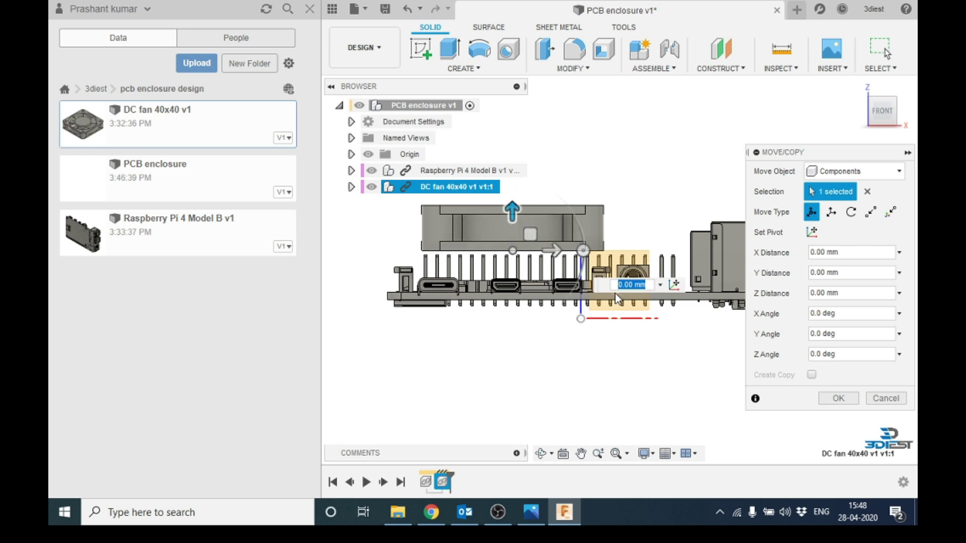
{"action": "key", "text": "BackSpace"}
{"action": "type", "text": "-4"}
{"action": "key", "text": "Return"}
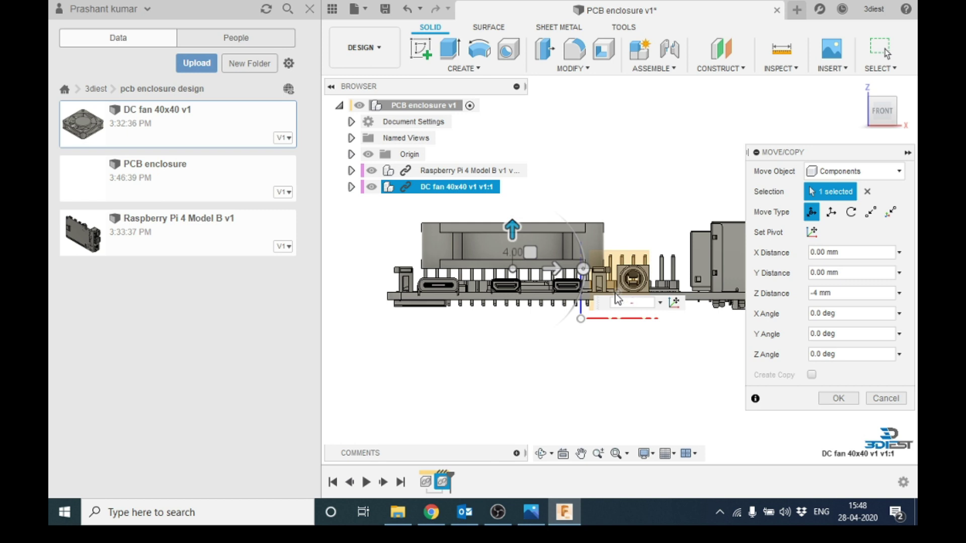
{"action": "type", "text": "-2"}
{"action": "key", "text": "Return"}
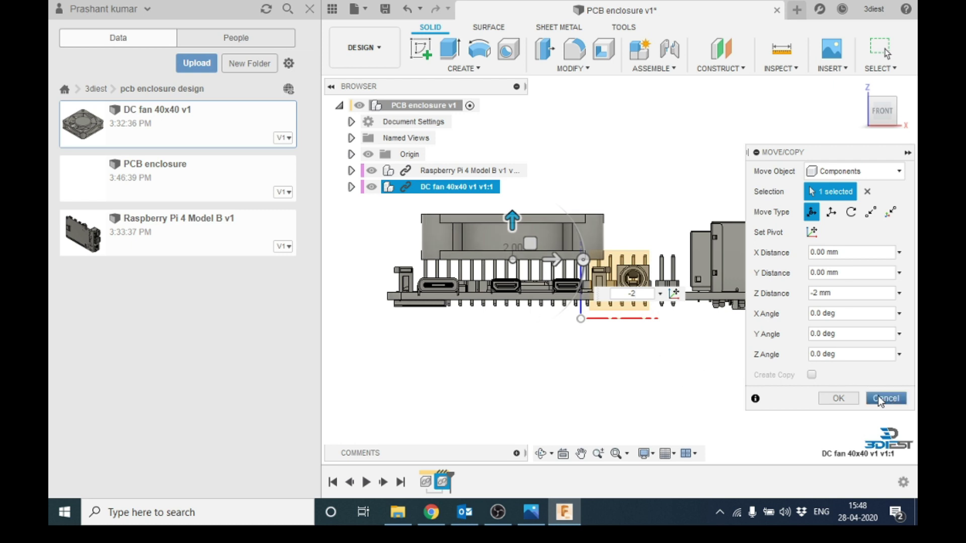
{"action": "left_click", "coordinate": [838, 399]}
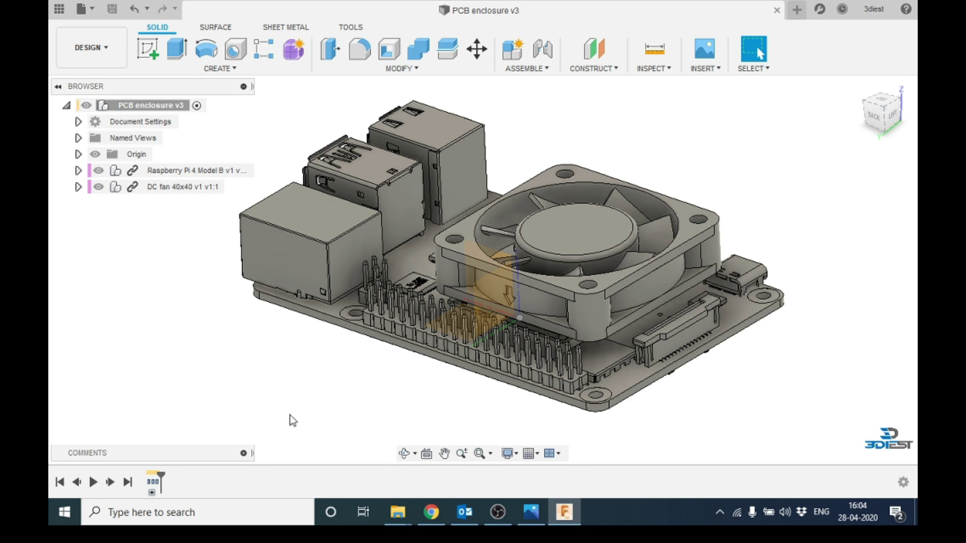
Step: Examine the fan and board assembly from the back, square to the Ethernet port's face, and in the home view
{"action": "left_click", "coordinate": [404, 454]}
{"action": "left_click_drag", "start_coordinate": [509, 302], "coordinate": [543, 317]}
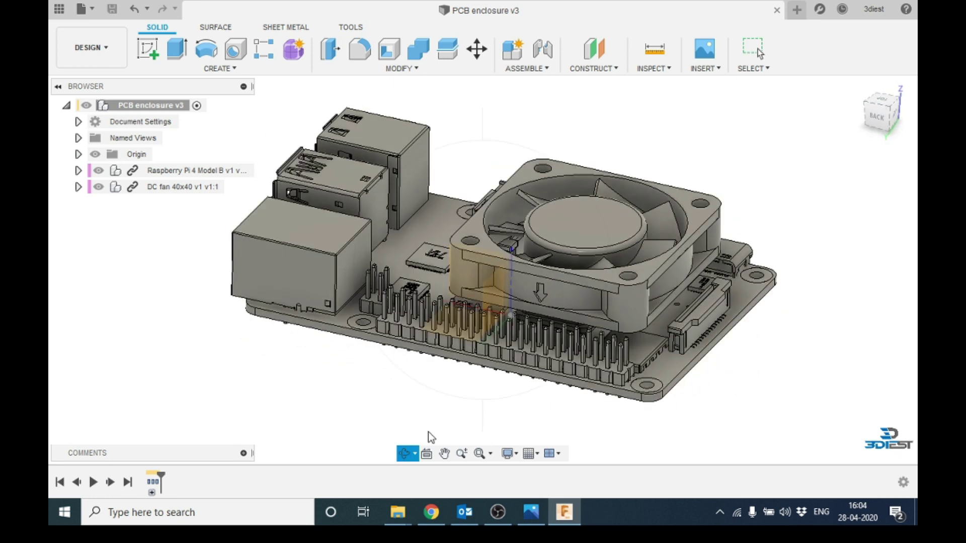
{"action": "key", "text": "Escape"}
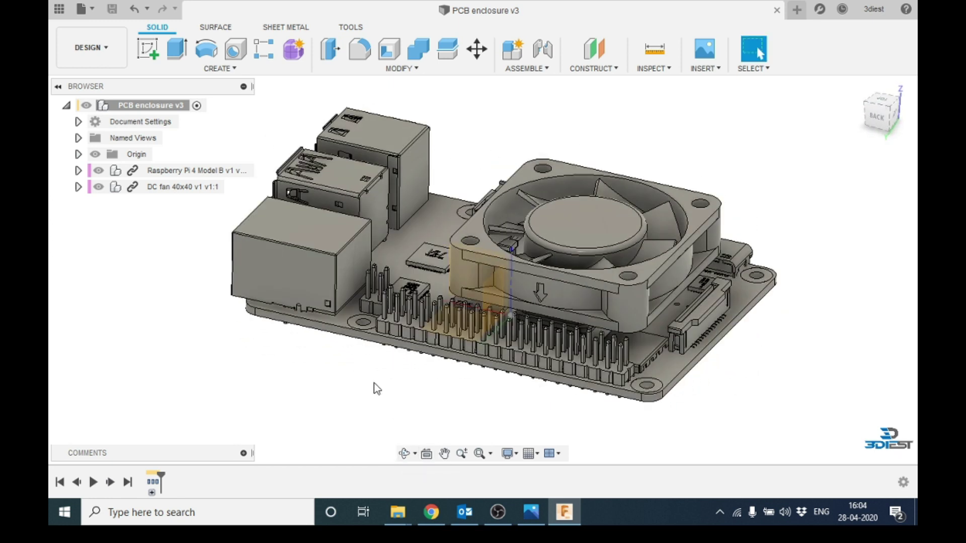
{"action": "left_click", "coordinate": [277, 276]}
{"action": "left_click", "coordinate": [416, 454]}
{"action": "left_click", "coordinate": [426, 454]}
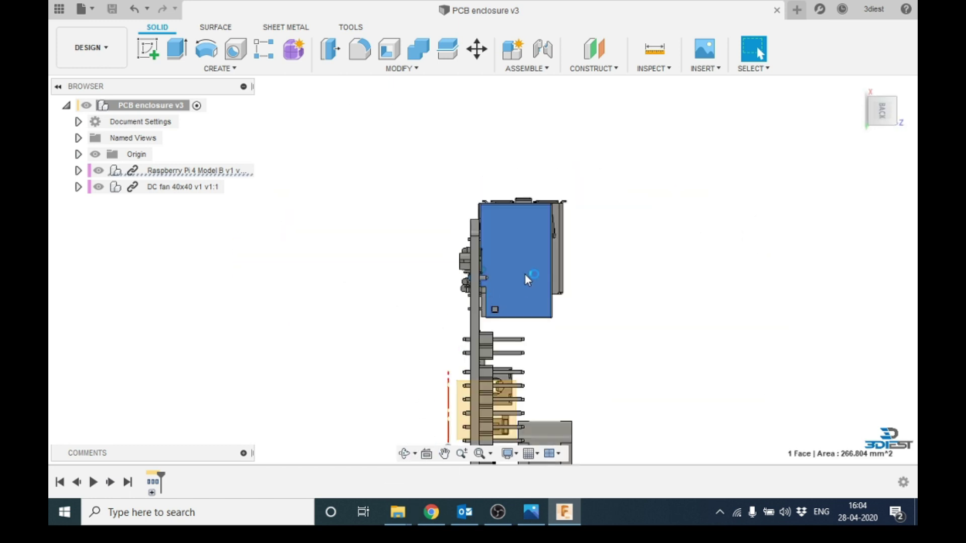
{"action": "left_click", "coordinate": [858, 86]}
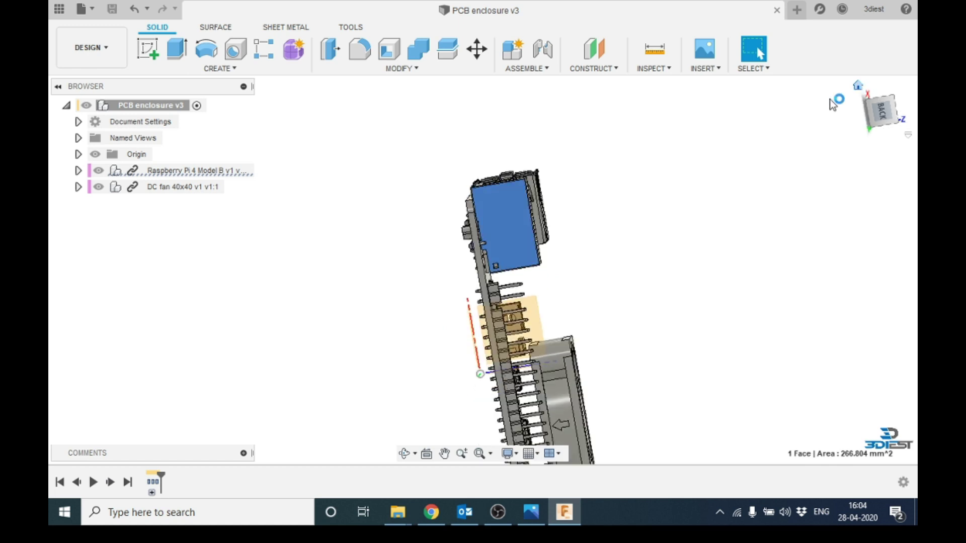
{"action": "left_click", "coordinate": [445, 458]}
{"action": "left_click_drag", "start_coordinate": [396, 331], "coordinate": [418, 299]}
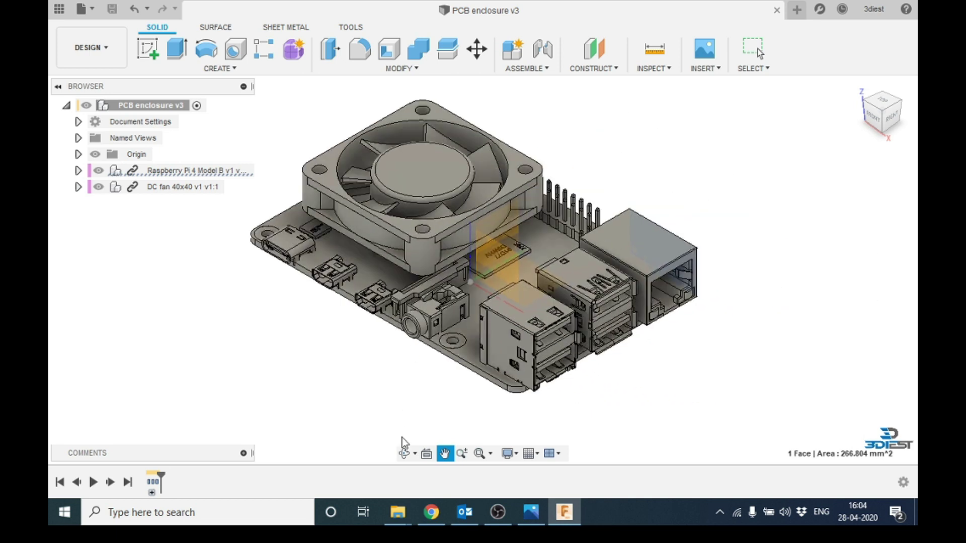
{"action": "key", "text": "Escape"}
Step: Preview the Wireframe and Shaded with Hidden Edges visual styles and return to Shaded with Visible Edges Only
{"action": "left_click", "coordinate": [517, 457]}
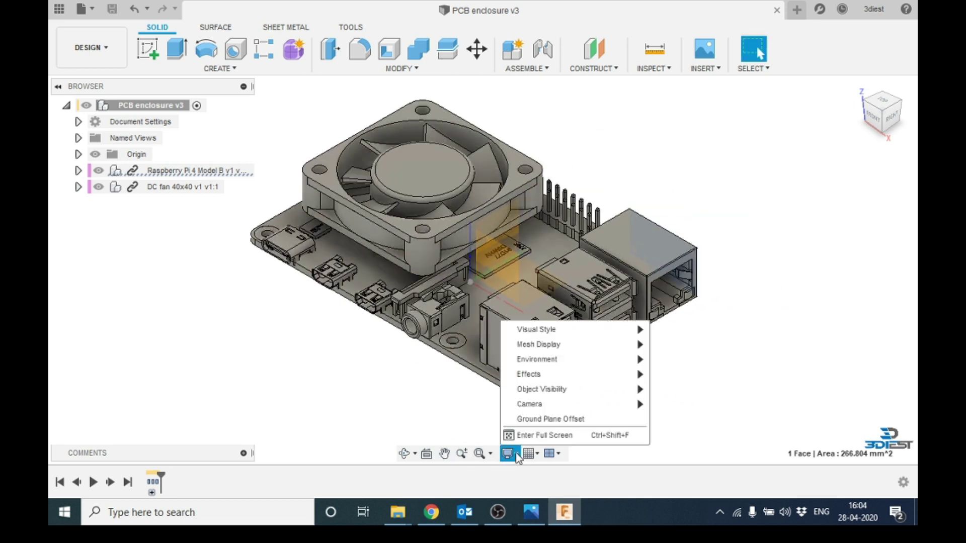
{"action": "mouse_move", "coordinate": [553, 329]}
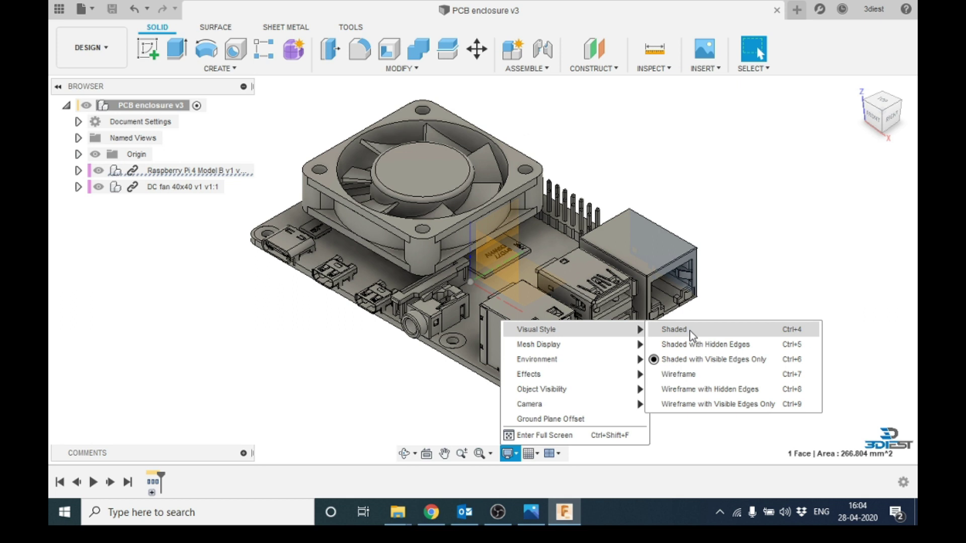
{"action": "left_click", "coordinate": [679, 375]}
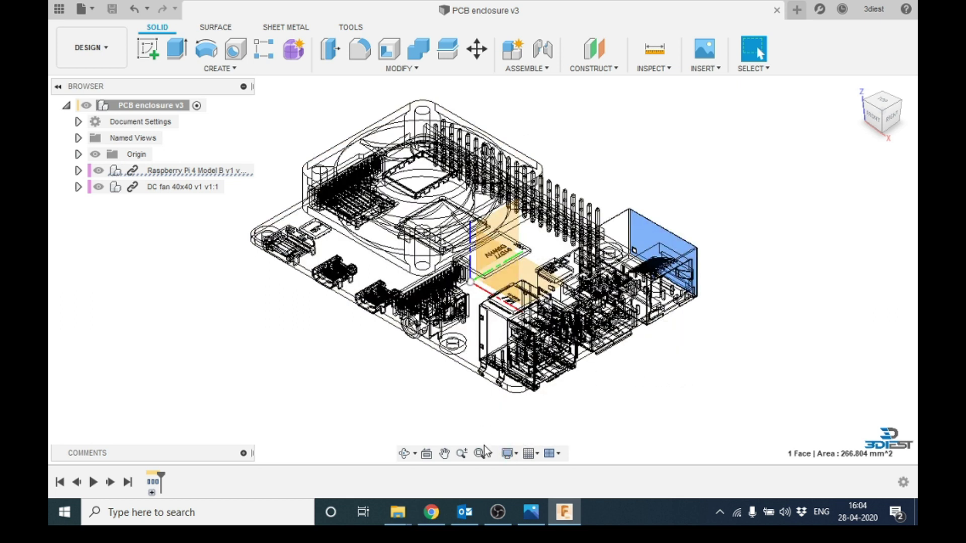
{"action": "left_click", "coordinate": [509, 453]}
{"action": "mouse_move", "coordinate": [629, 329]}
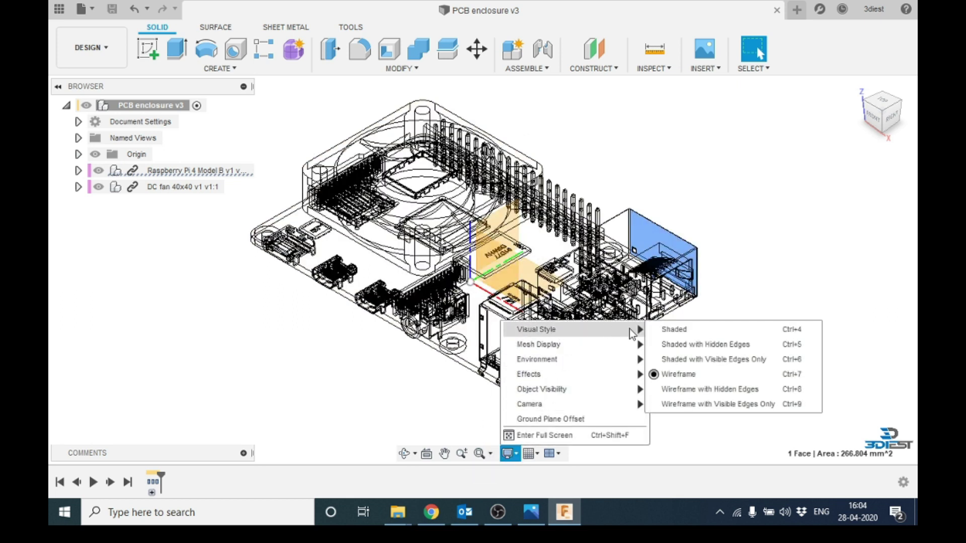
{"action": "left_click", "coordinate": [664, 347]}
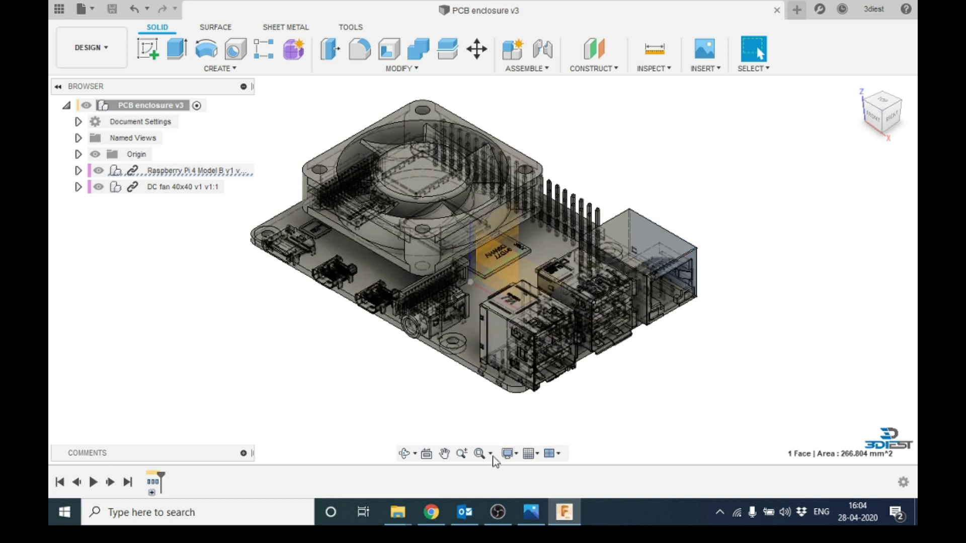
{"action": "left_click", "coordinate": [516, 454]}
{"action": "mouse_move", "coordinate": [552, 330]}
{"action": "left_click", "coordinate": [667, 359]}
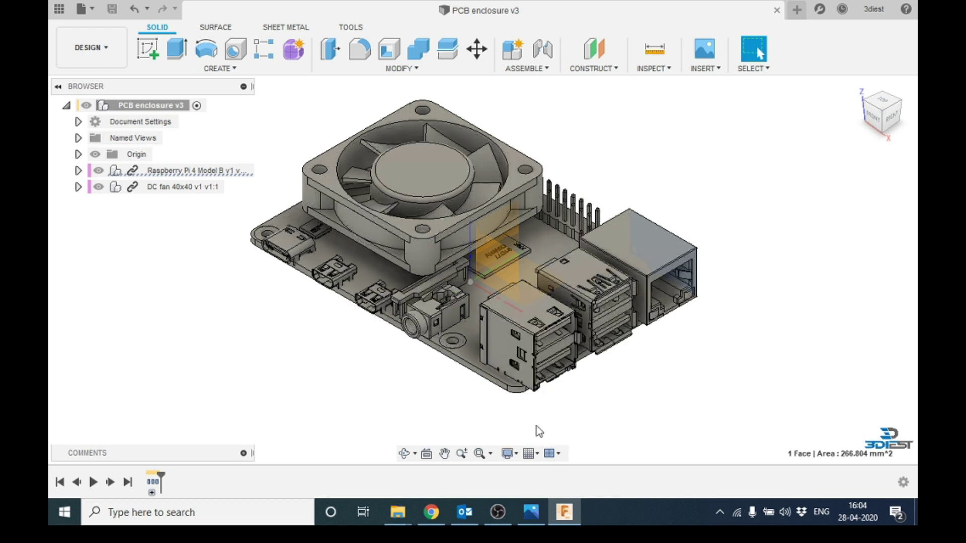
{"action": "left_click", "coordinate": [404, 458]}
{"action": "scroll", "coordinate": [477, 353], "scroll_direction": "down", "scroll_amount": 1}
{"action": "mouse_move", "coordinate": [467, 329]}
{"action": "left_mouse_down"}
{"action": "mouse_move", "coordinate": [462, 310]}
{"action": "mouse_move", "coordinate": [479, 329]}
{"action": "left_mouse_up"}
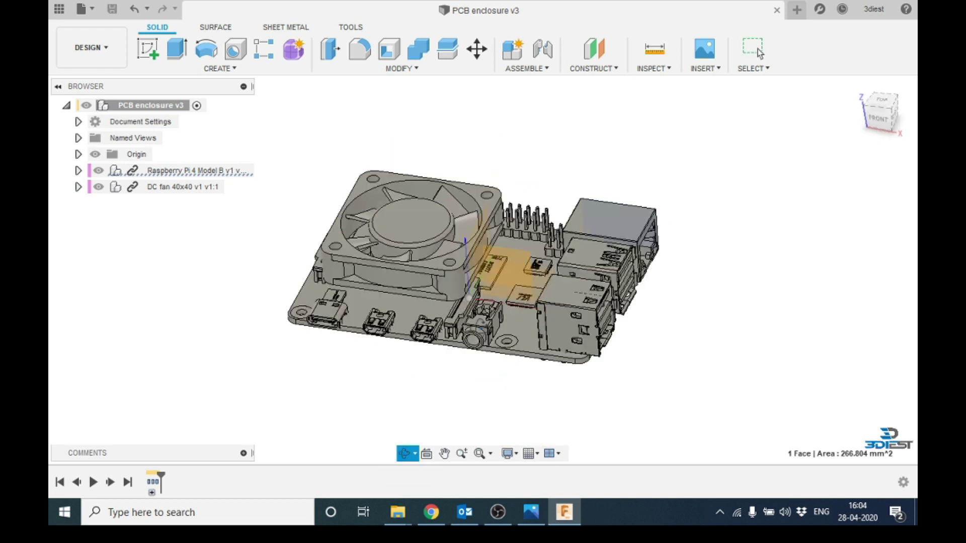
{"action": "key", "text": "Escape"}
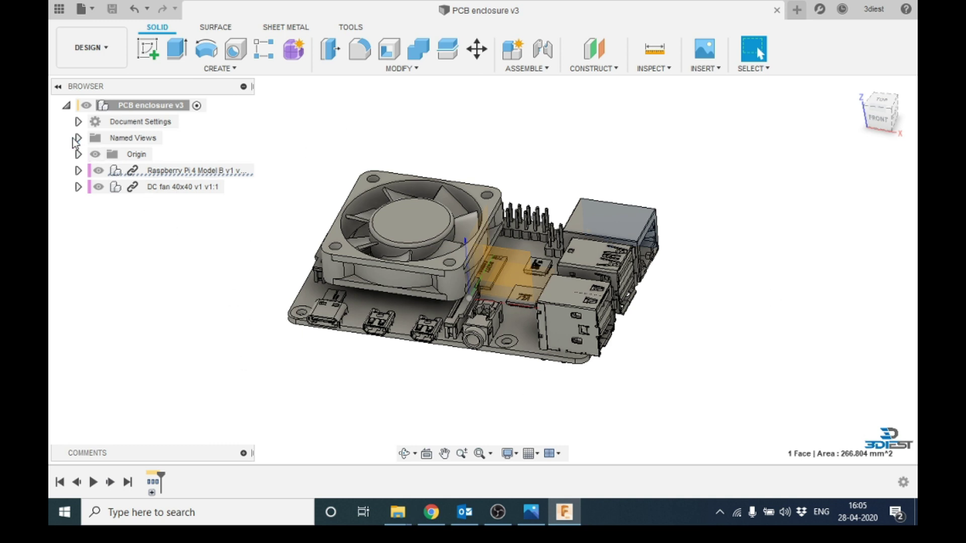
Step: Review the unit types available for the document's active units and cancel the unit change
{"action": "left_click", "coordinate": [79, 122]}
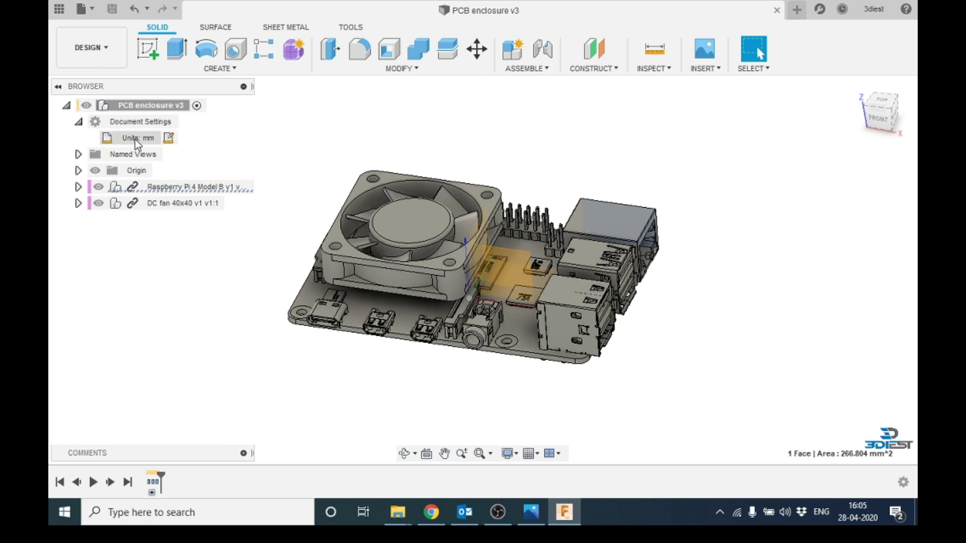
{"action": "left_click", "coordinate": [169, 139]}
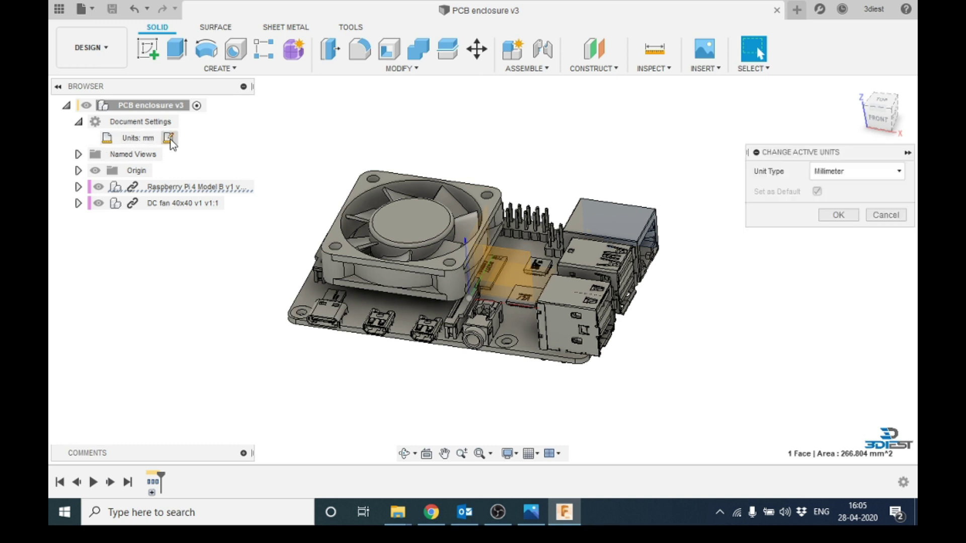
{"action": "left_click", "coordinate": [889, 171]}
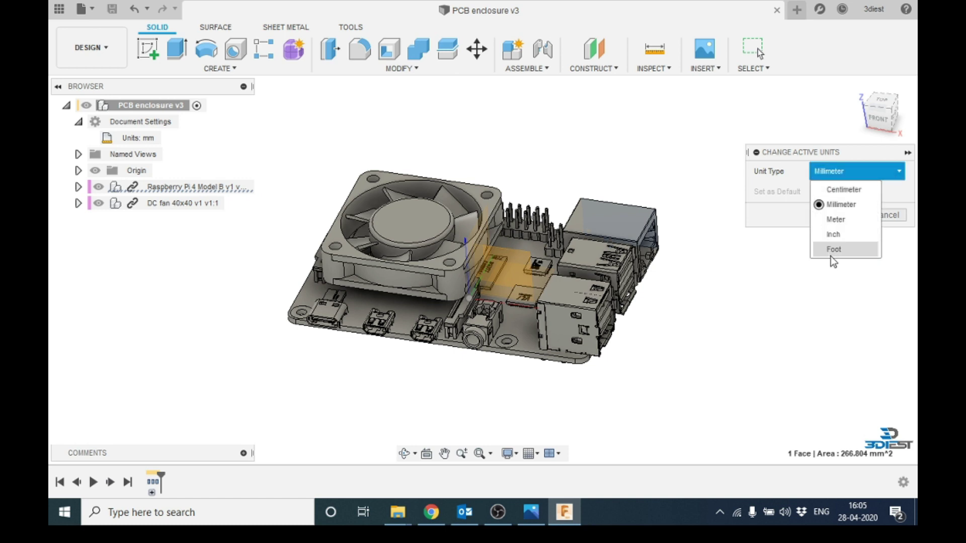
{"action": "left_click", "coordinate": [808, 250]}
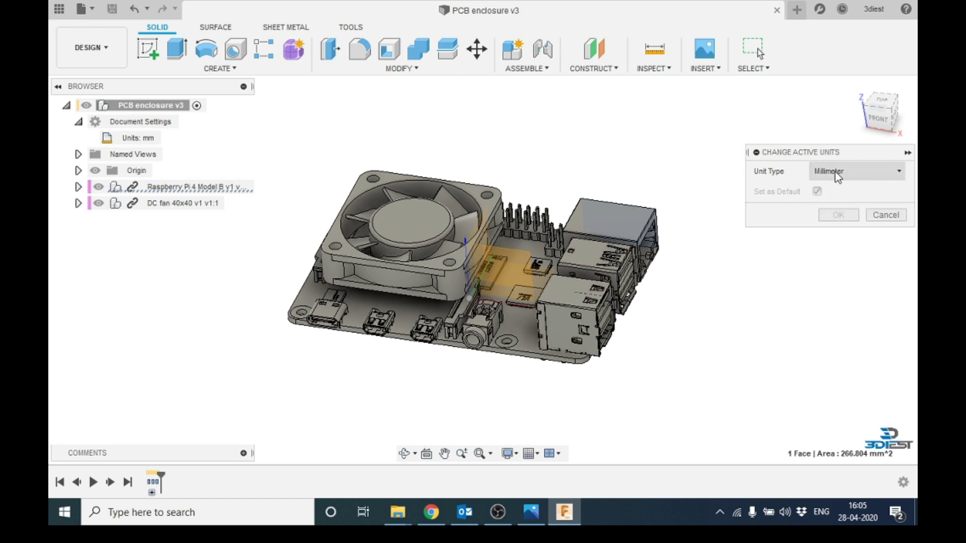
{"action": "left_click", "coordinate": [886, 215]}
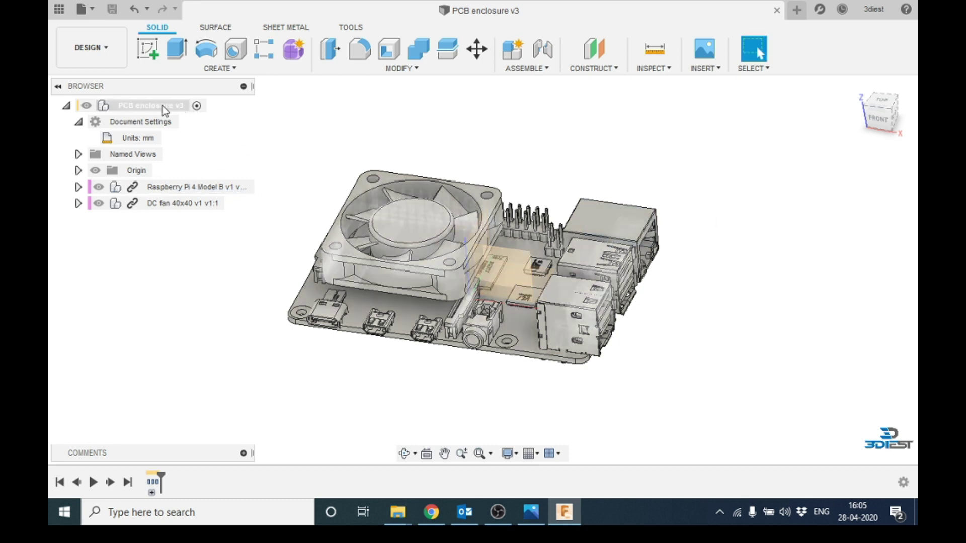
{"action": "left_click", "coordinate": [144, 107]}
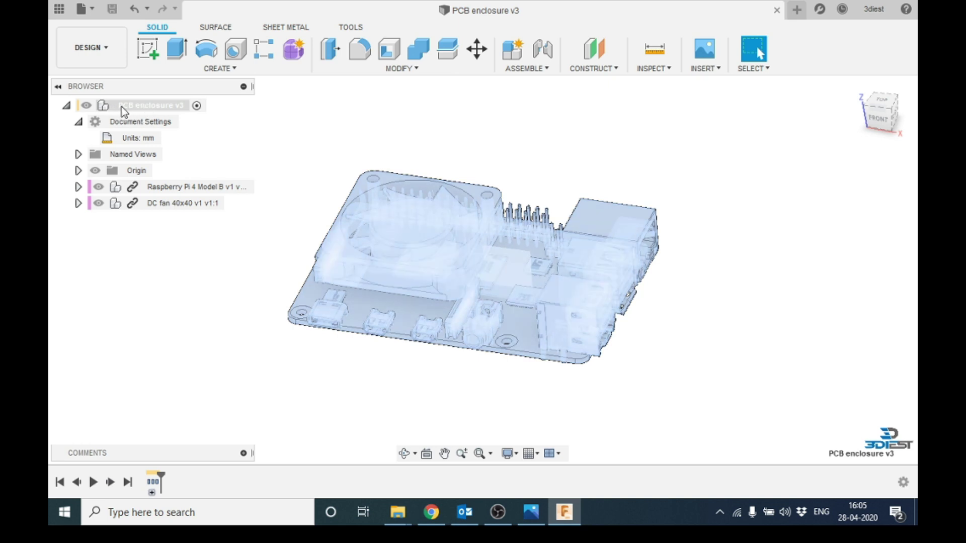
{"action": "right_click", "coordinate": [151, 107]}
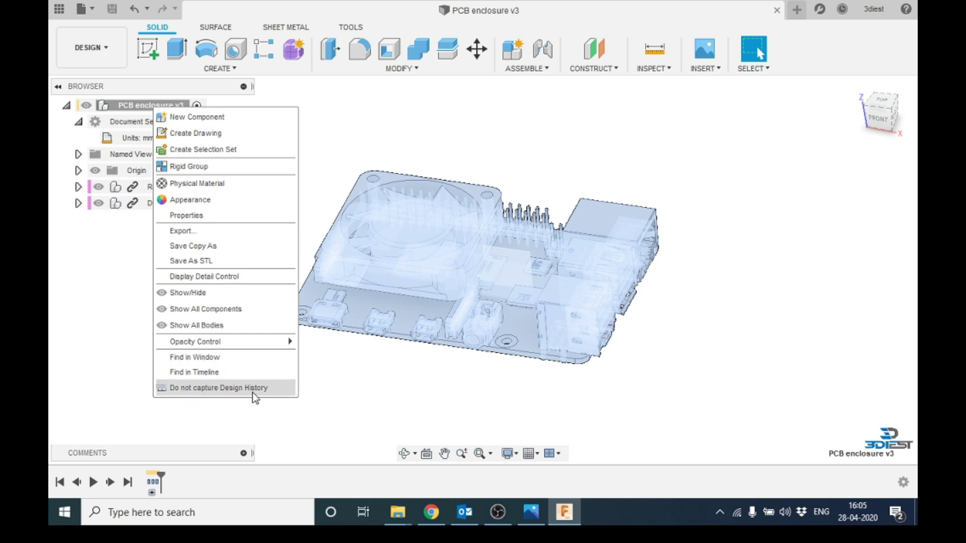
{"action": "left_click", "coordinate": [214, 388]}
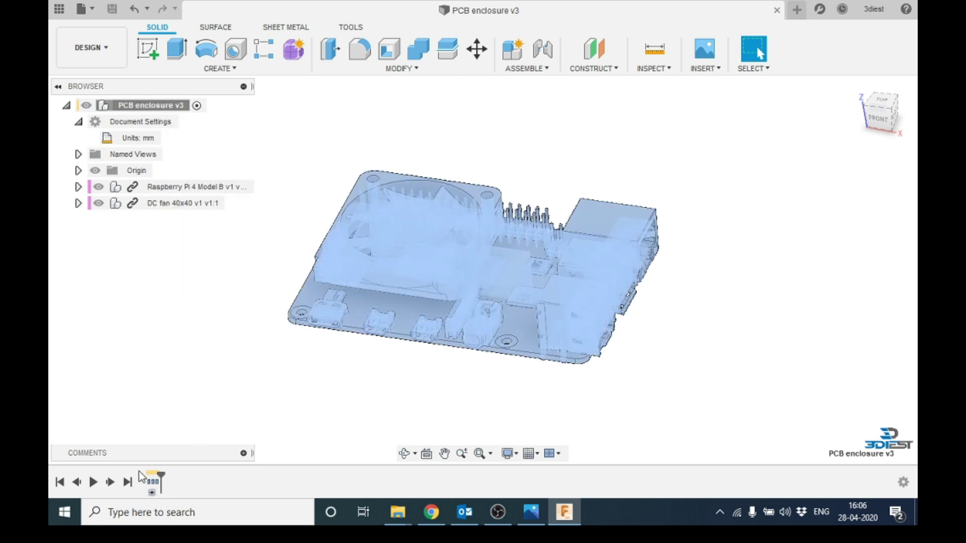
{"action": "left_click", "coordinate": [311, 380]}
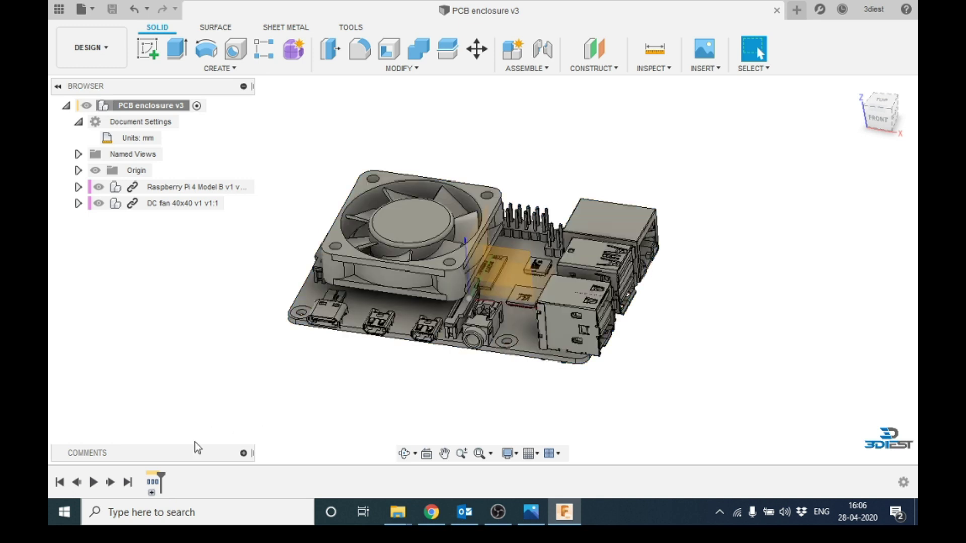
{"action": "right_click", "coordinate": [160, 104]}
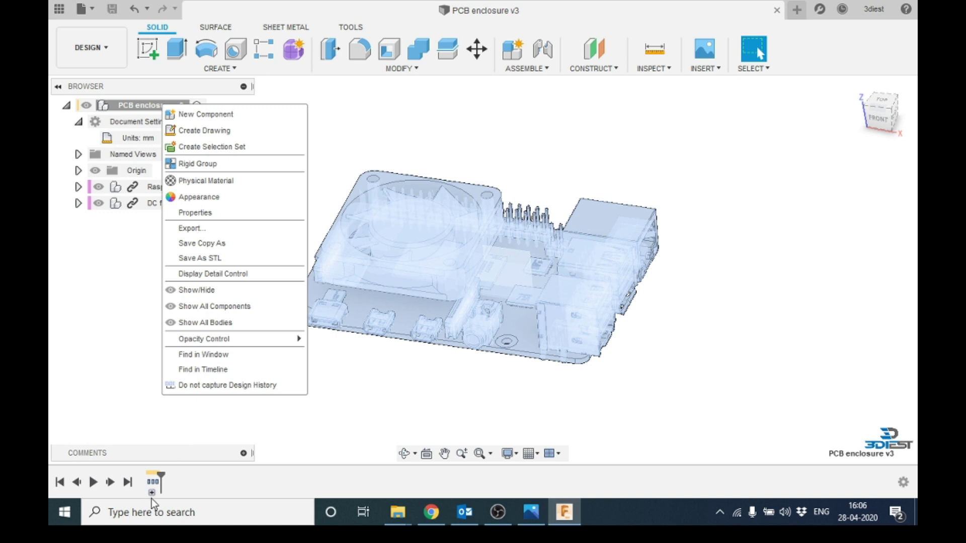
{"action": "left_click", "coordinate": [125, 315]}
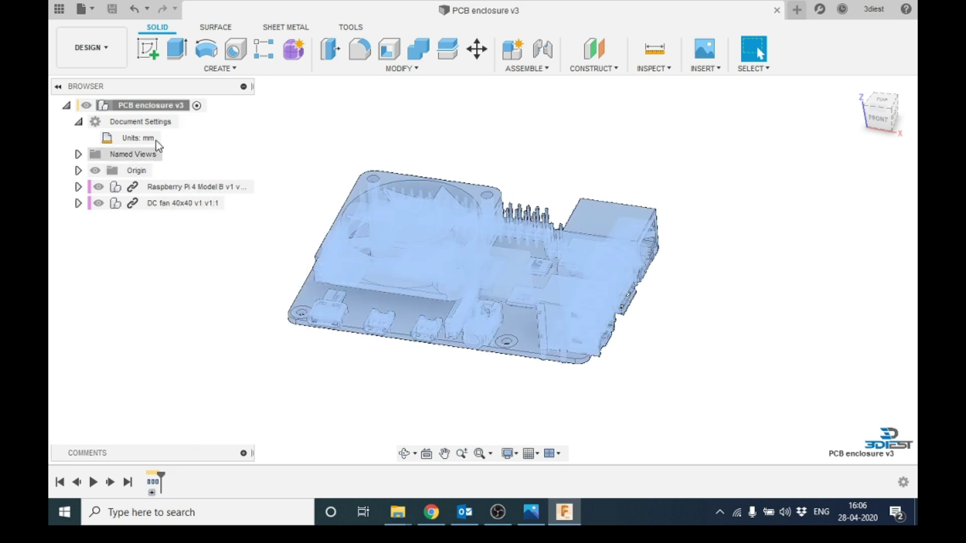
Step: Turn off design history capture for the PCB enclosure root component and re-enable it
{"action": "right_click", "coordinate": [169, 109]}
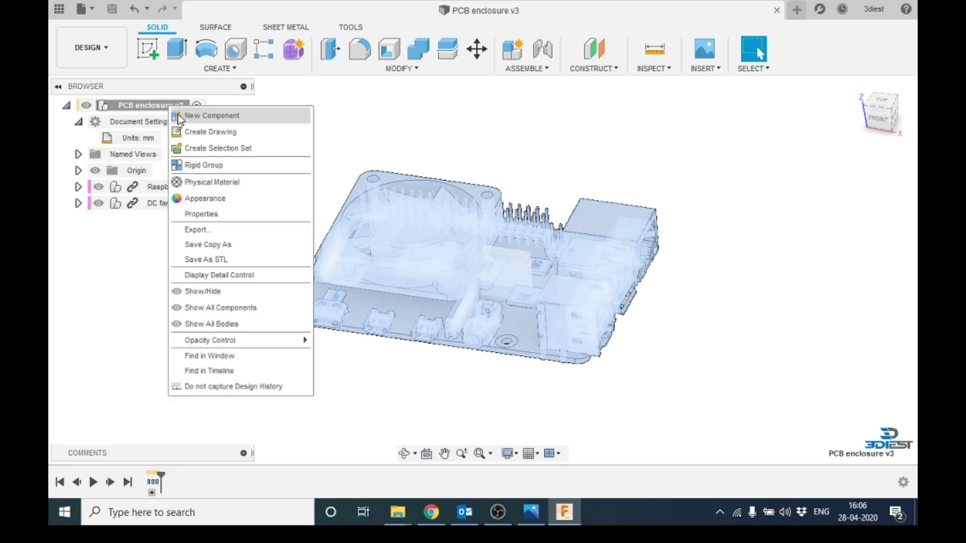
{"action": "left_click", "coordinate": [214, 385]}
{"action": "left_click", "coordinate": [502, 265]}
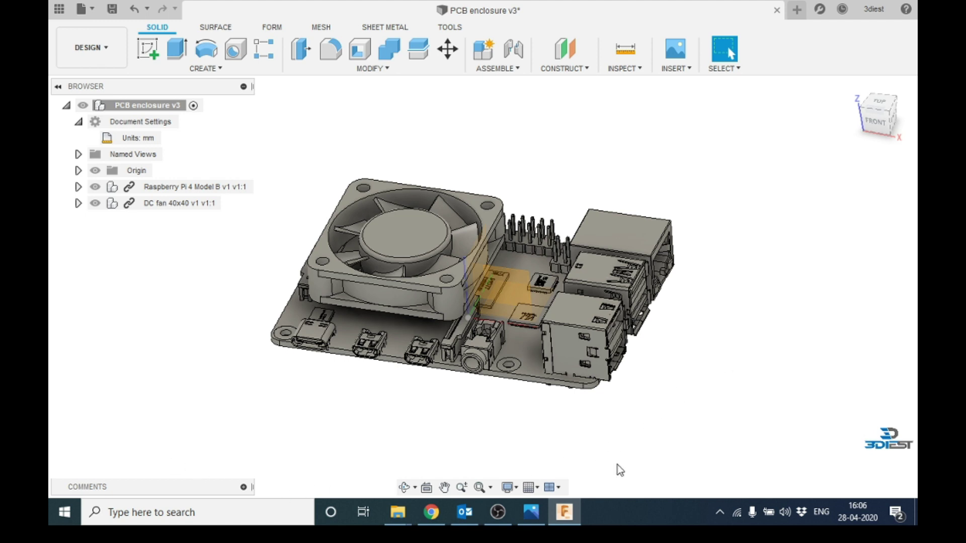
{"action": "right_click", "coordinate": [155, 105]}
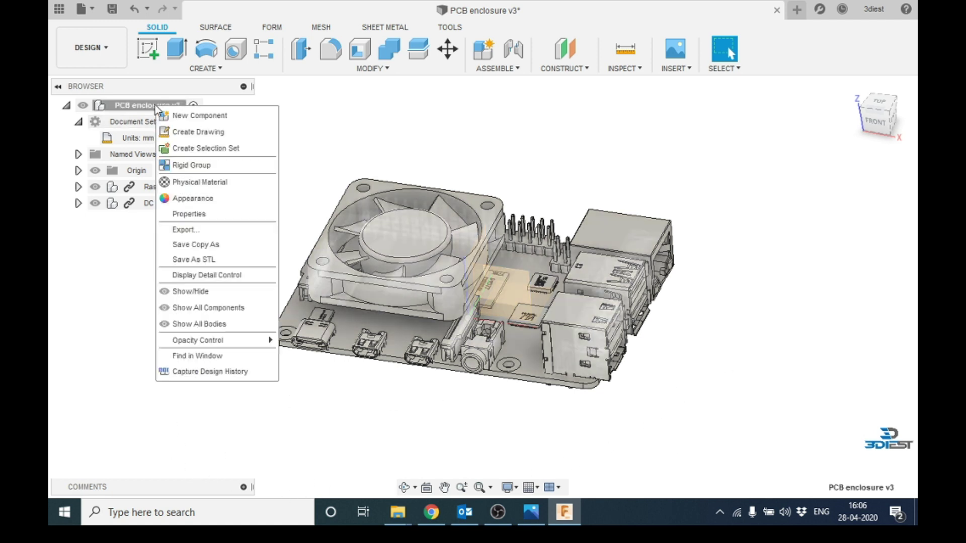
{"action": "left_click", "coordinate": [203, 373]}
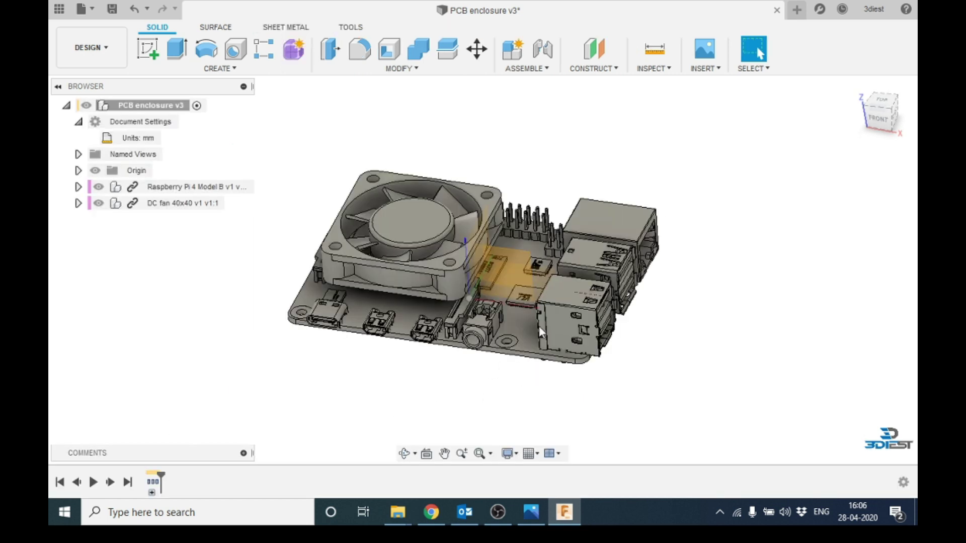
Step: Examine the fan's placement above the Raspberry Pi board and its port side from closer, slightly rotated front views
{"action": "left_click", "coordinate": [403, 454]}
{"action": "scroll", "coordinate": [503, 271], "scroll_direction": "up", "scroll_amount": 2}
{"action": "mouse_move", "coordinate": [488, 292]}
{"action": "left_mouse_down"}
{"action": "mouse_move", "coordinate": [471, 303]}
{"action": "mouse_move", "coordinate": [479, 285]}
{"action": "left_mouse_up"}
{"action": "key", "text": "Escape"}
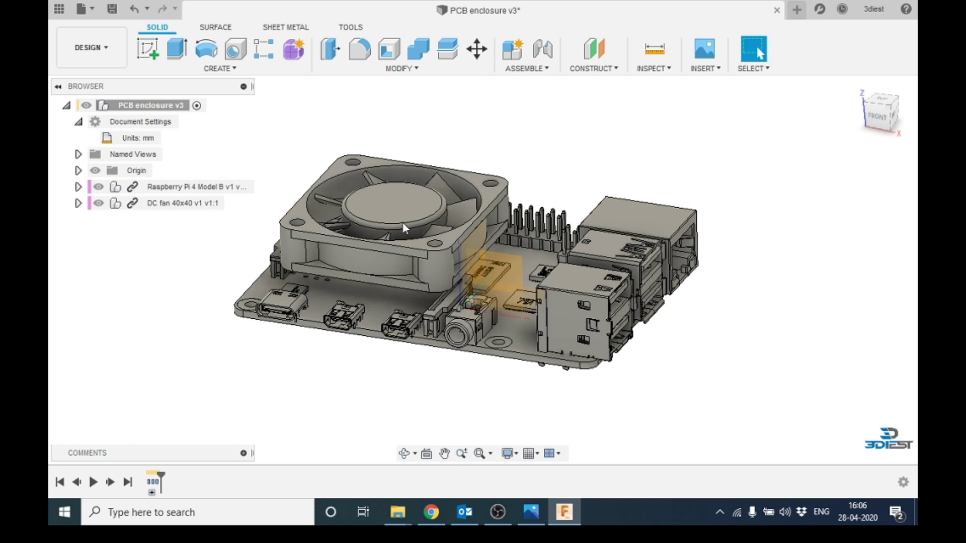
{"action": "scroll", "coordinate": [400, 217], "scroll_direction": "up", "scroll_amount": 2}
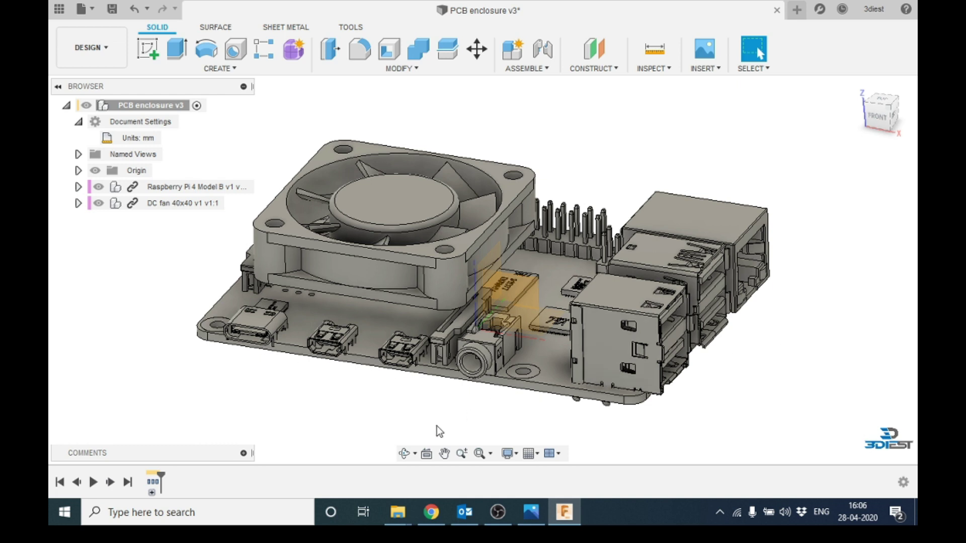
{"action": "left_click", "coordinate": [404, 452]}
{"action": "left_click_drag", "start_coordinate": [542, 316], "coordinate": [522, 335]}
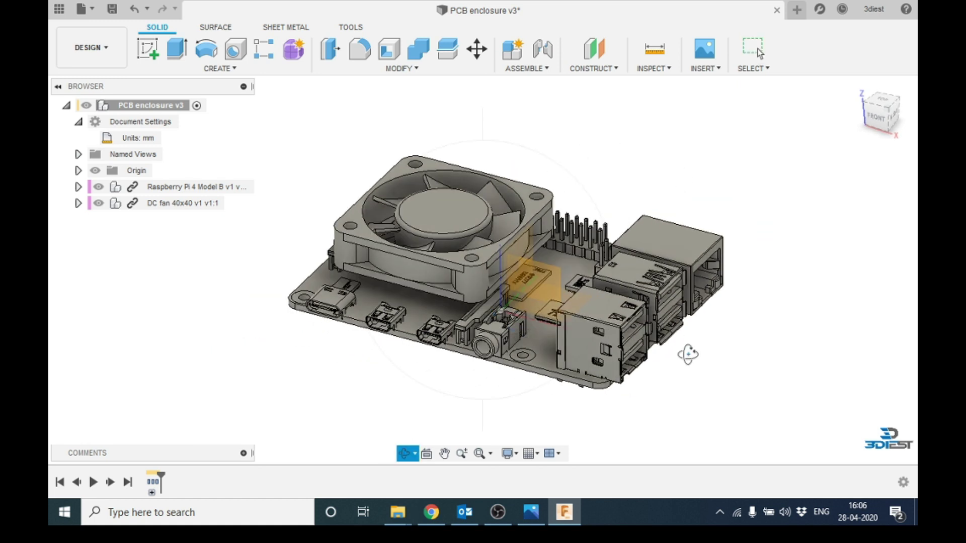
{"action": "key", "text": "Escape"}
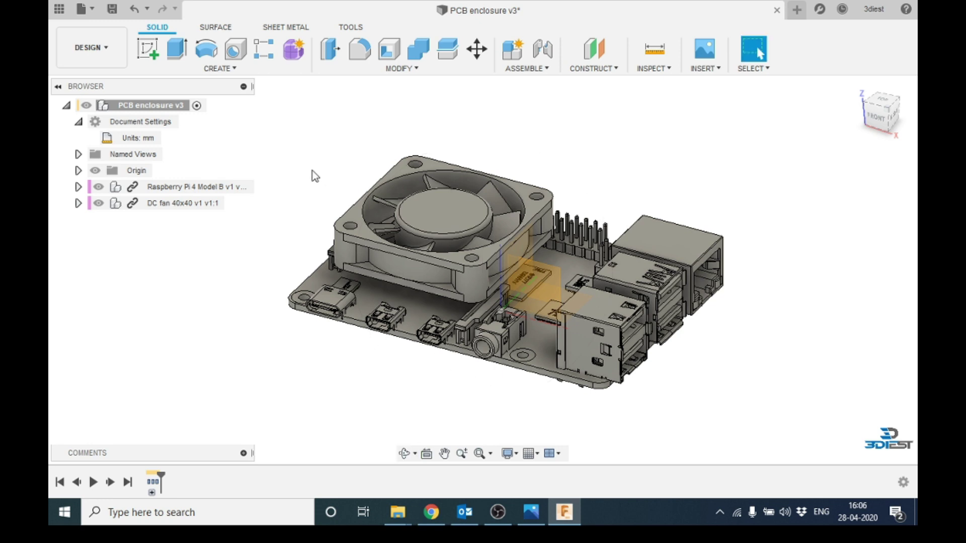